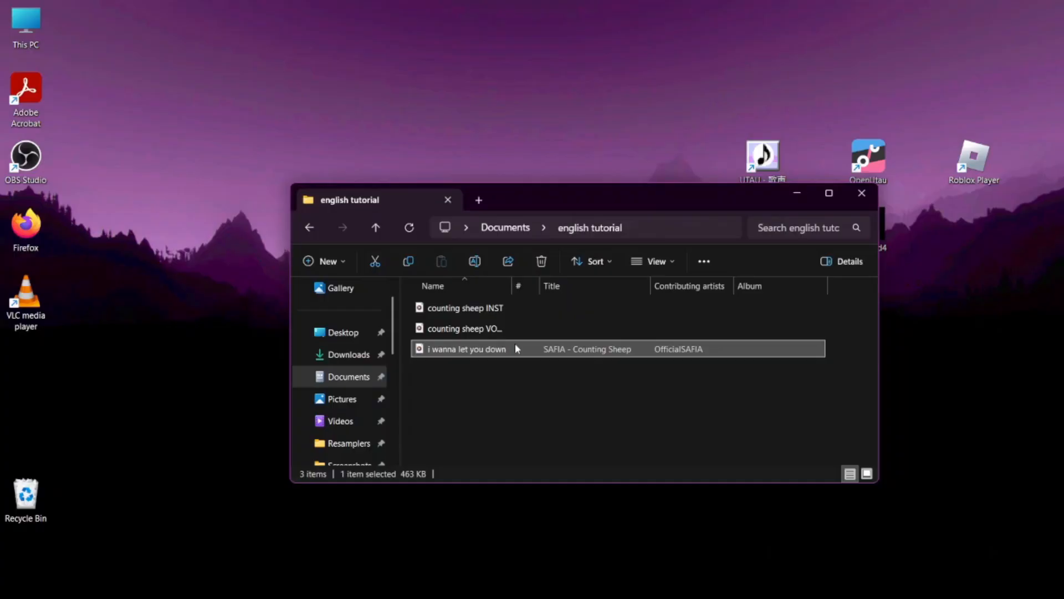
Step: Play the "i wanna let you down" audio sample and check the project's BPM setting
double_click(516, 348)
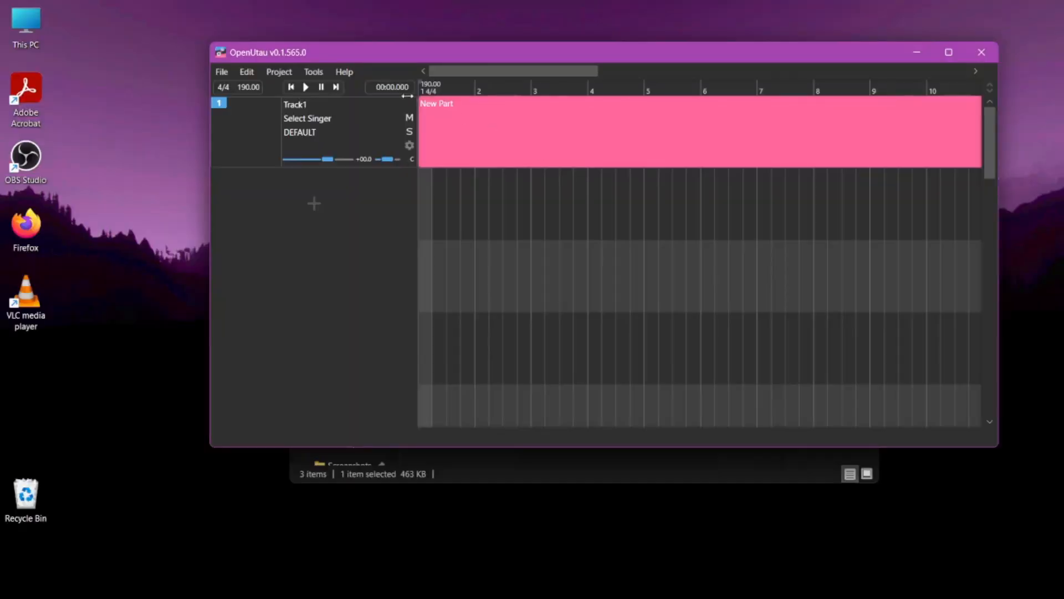
double_click(252, 89)
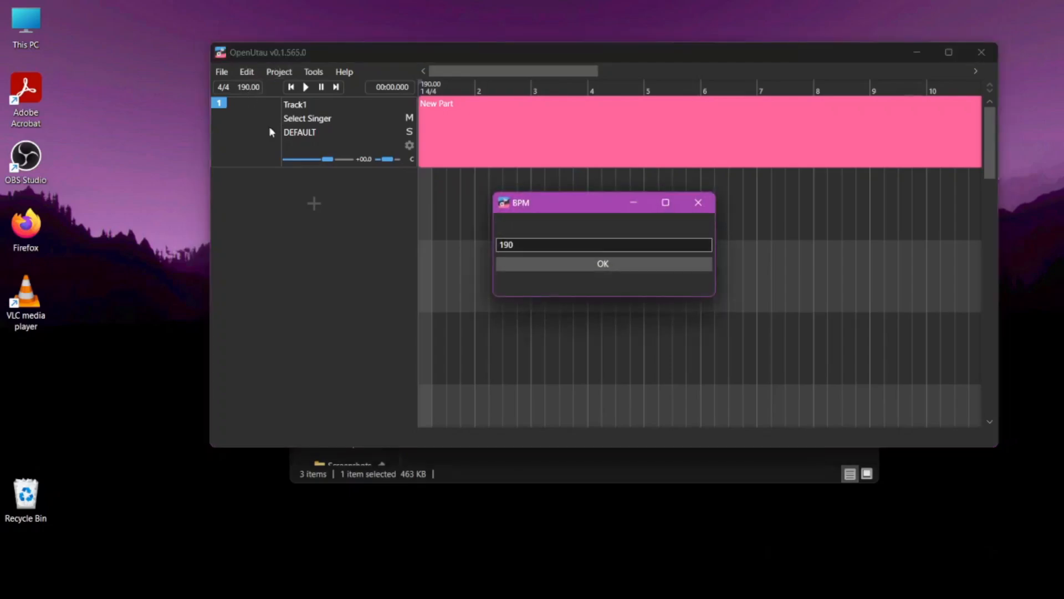
left_click(698, 204)
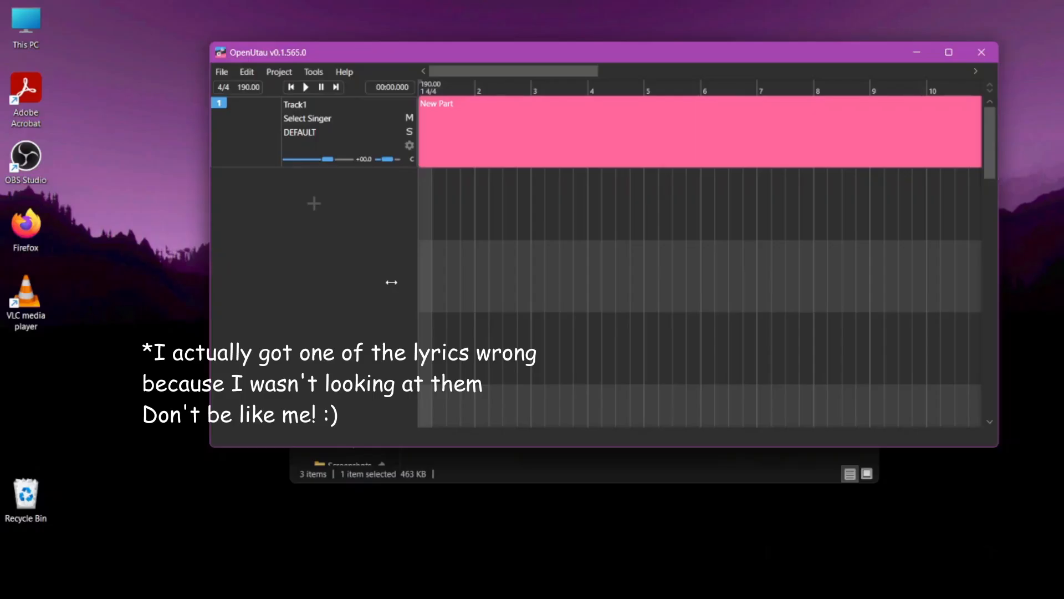
Step: Raise Track1's volume to +5.2 and mute the counting sheep instrumental and vocals tracks
scroll(384, 221, "left", 5)
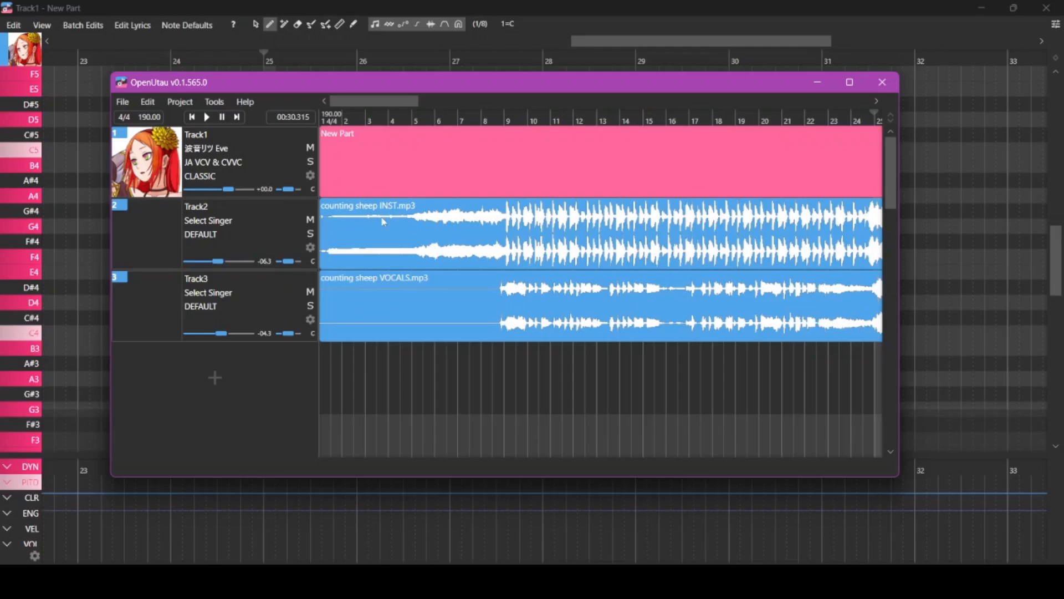
scroll(594, 308, "right", 5)
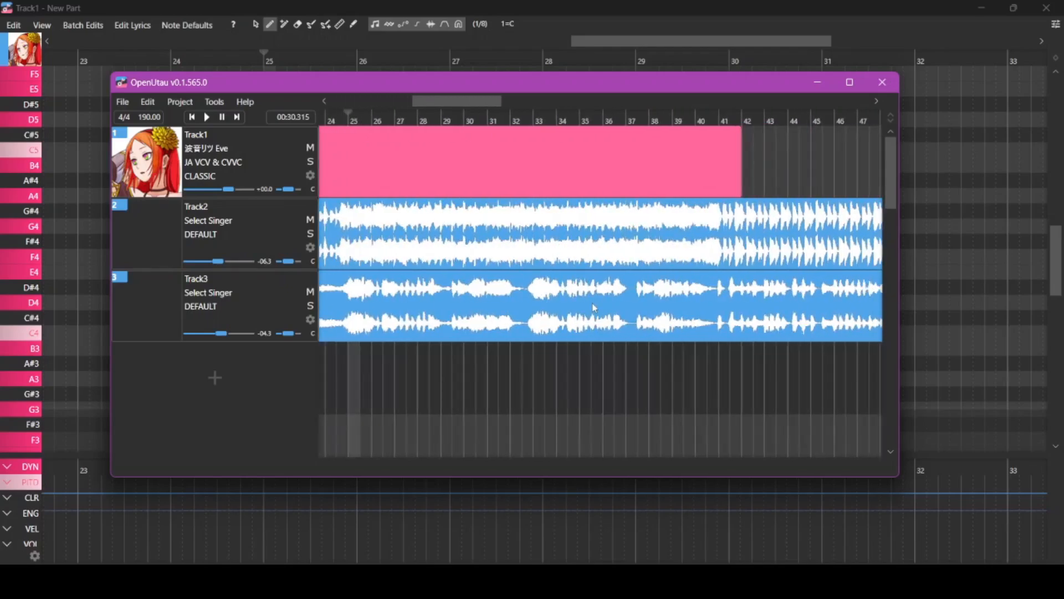
scroll(594, 308, "left", 1)
scroll(594, 307, "left", 1)
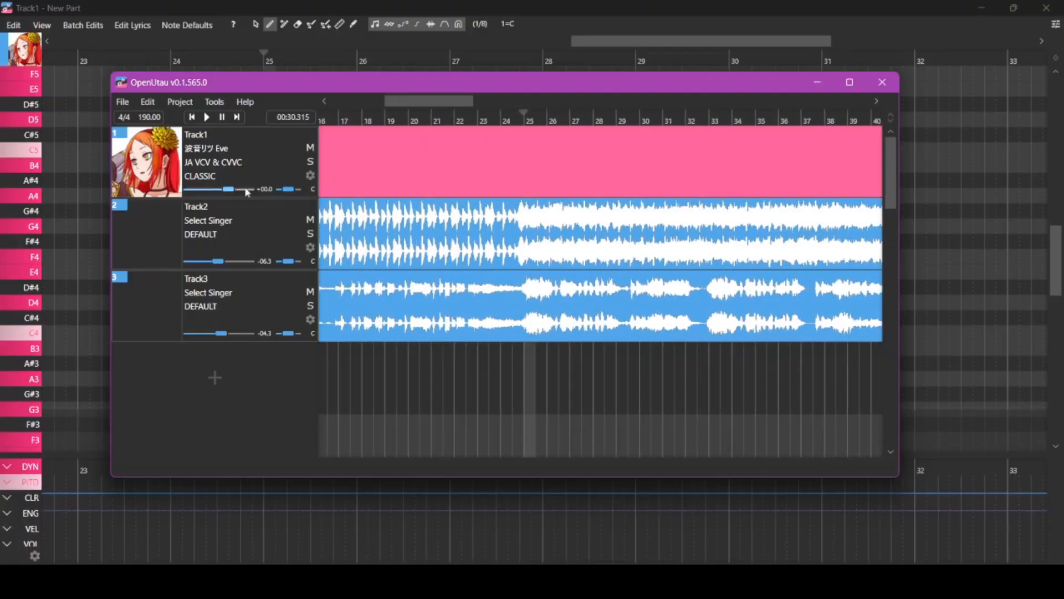
left_click(310, 219)
left_click(310, 292)
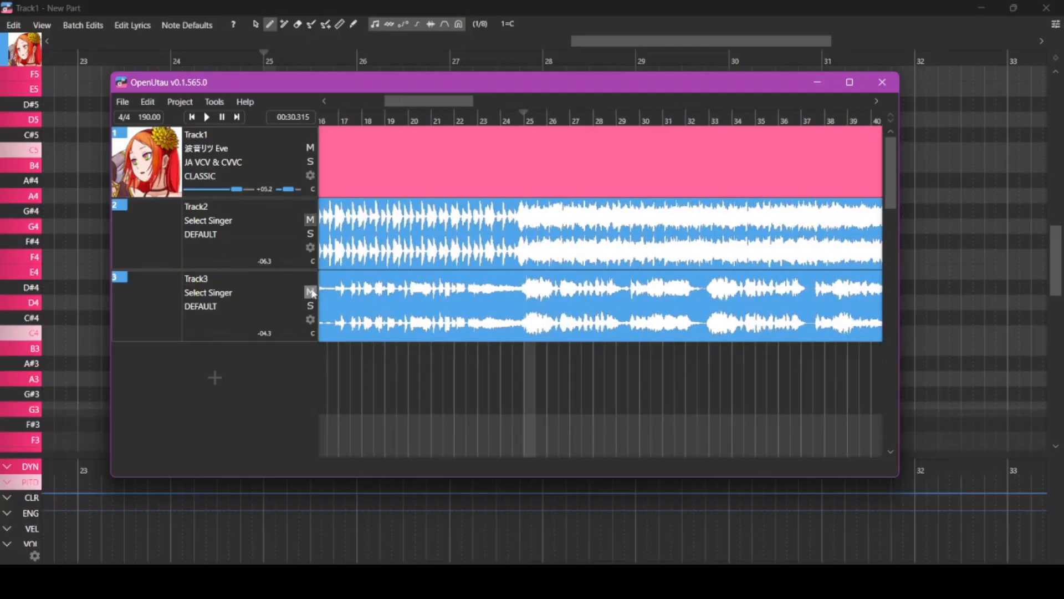
key("space")
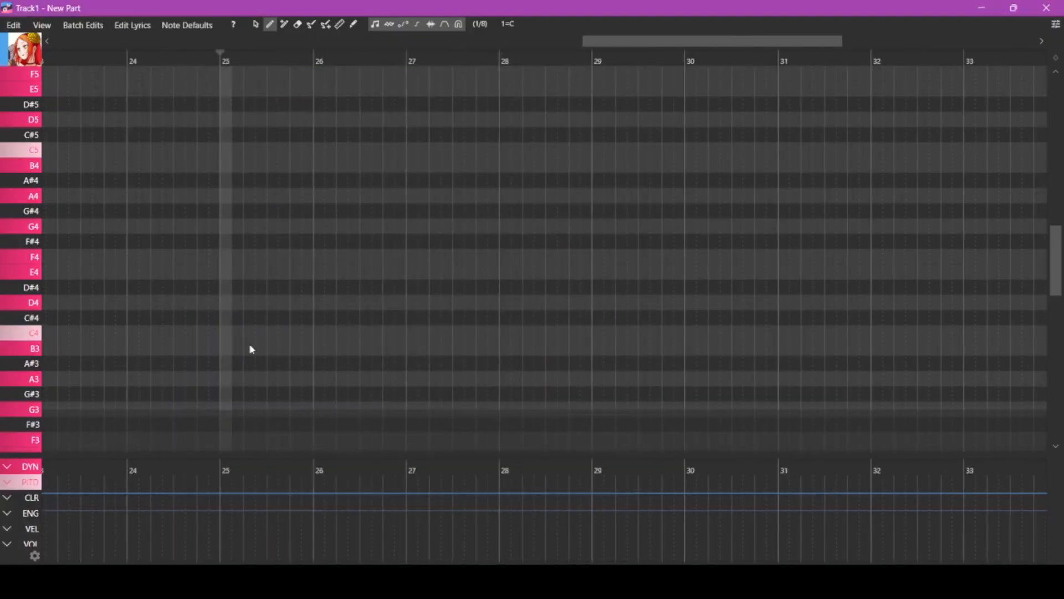
Step: Draw the first phrase from bar 25 with notes on G#4, G#4, G4, F4, D#4 and D#4, making the first note longer
left_click_drag(224, 226, 239, 212)
mouse_move(248, 213)
left_mouse_down()
mouse_move(262, 214)
mouse_move(215, 207)
left_mouse_up()
left_click(271, 225)
scroll(273, 222, "up", 6)
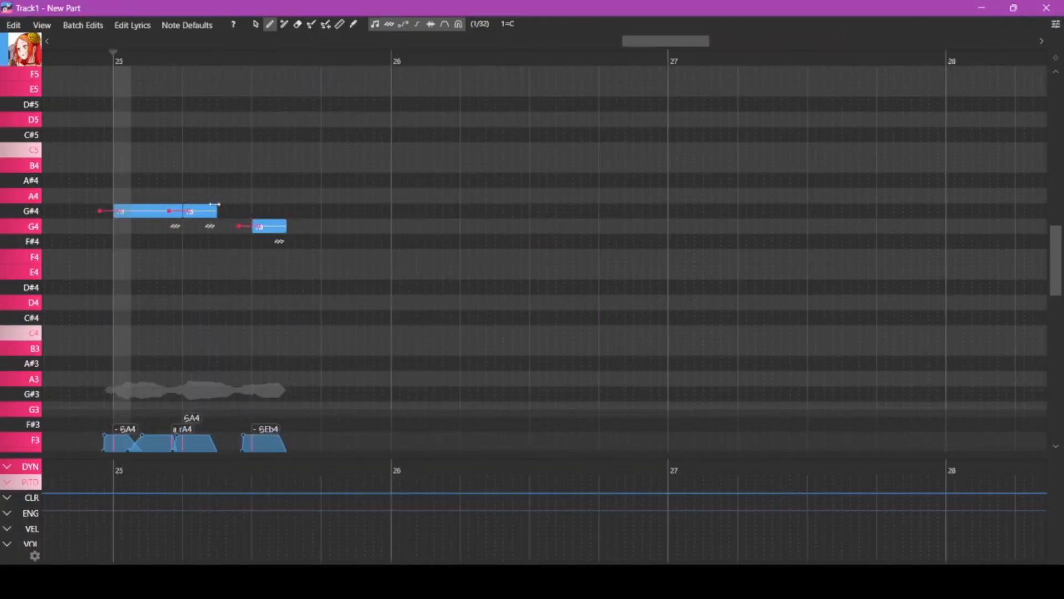
left_click_drag(270, 226, 235, 225)
scroll(260, 194, "down", 2)
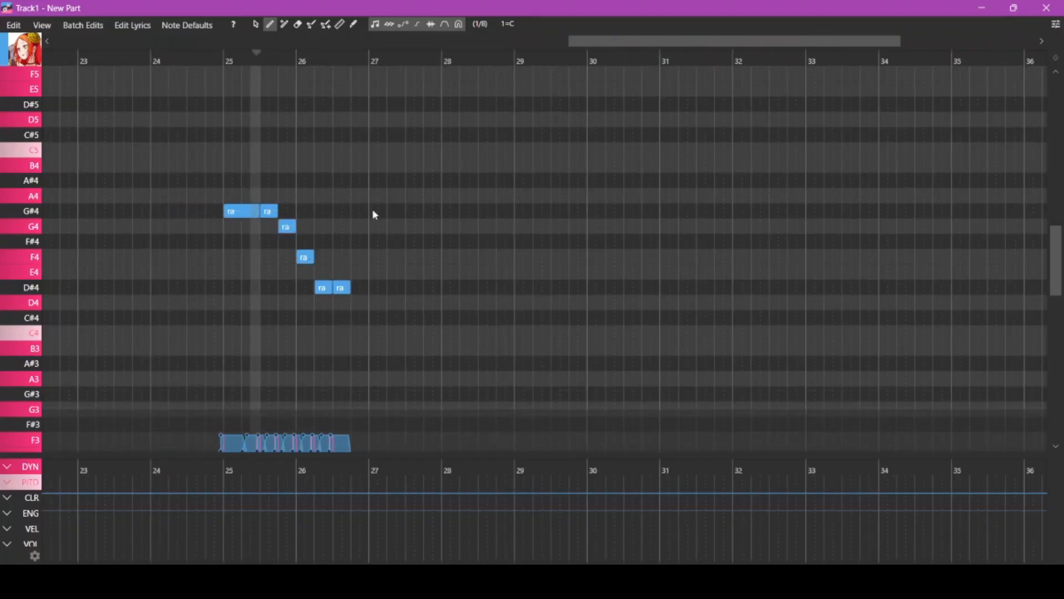
Step: Draw three alternating pairs of F4 and D#4 notes from bar 27, add a short D#4 note, and play them back
left_click_drag(372, 257, 382, 257)
left_click_drag(390, 287, 400, 287)
left_click_drag(409, 256, 437, 288)
left_click_drag(445, 257, 454, 256)
left_click_drag(464, 288, 473, 287)
left_click_drag(481, 287, 463, 287)
key("space")
key("space")
Step: Finish the second phrase before bar 29 with a short D4 note and a C4 note, and play it back
scroll(496, 277, "up", 6)
left_click_drag(543, 332, 517, 333)
scroll(516, 331, "down", 5)
left_click(157, 59)
key("space")
scroll(483, 250, "down", 5)
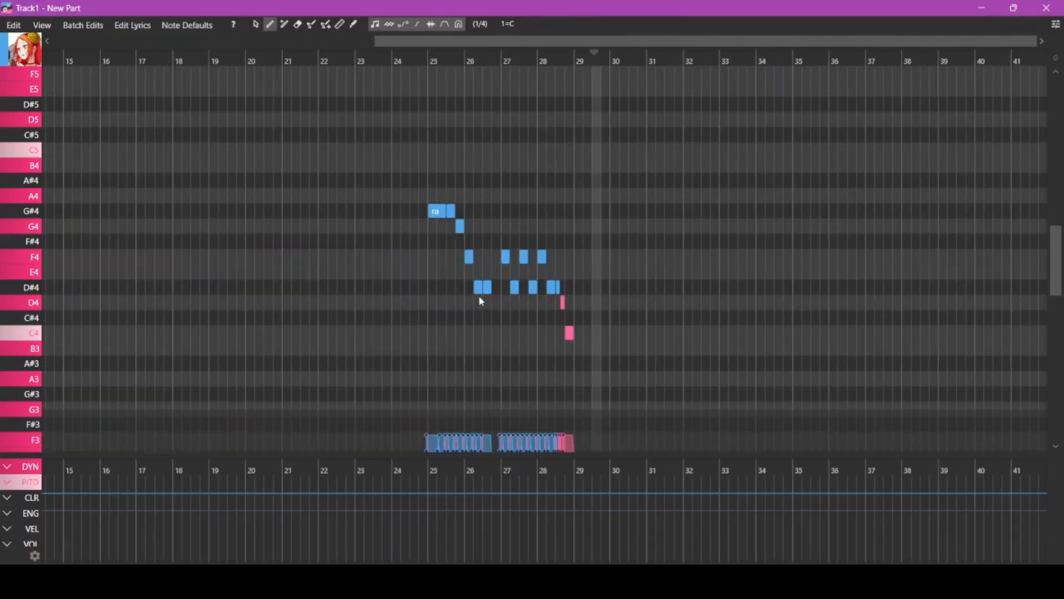
Step: Draw the third phrase after bar 29 on C4, D4, D#4, F4, D4 and D#4, ending with a one-bar D4 from bar 31
left_click(597, 333)
left_click(606, 302)
left_click(615, 287)
left_click(624, 256)
left_click(633, 302)
left_click(642, 287)
left_click_drag(651, 302, 680, 302)
Step: Copy all the notes of the three phrases, paste them from bar 33, and play back the copy
left_click(256, 24)
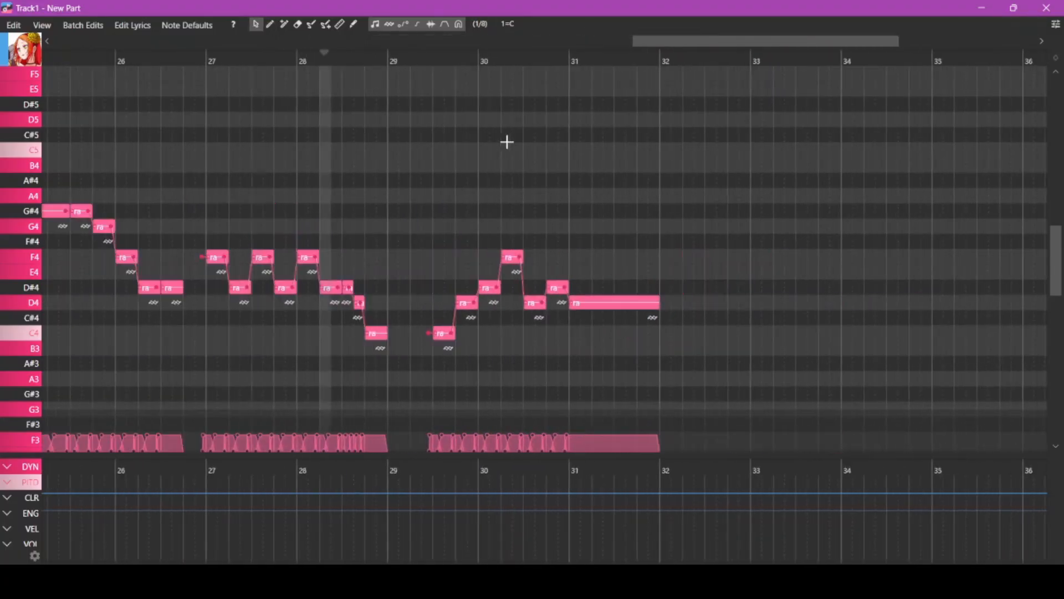
scroll(581, 172, "right", 1)
key("space")
left_click(670, 60)
key("ctrl+v")
scroll(684, 178, "right", 4)
key("space")
key("space")
Step: Turn the first two notes at bar 35 into short D#4 notes and move the following note to A#4 right after them
left_click(480, 60)
left_click_drag(513, 257, 545, 287)
scroll(485, 258, "up", 4)
left_click_drag(580, 287, 558, 287)
left_click_drag(590, 287, 570, 287)
left_click_drag(635, 260, 582, 182)
key("space")
Step: Continue the descent after the A#4 note by placing the next notes on G4, F4, D#4 and D#4 without gaps
scroll(422, 249, "down", 3)
left_click_drag(559, 290, 535, 226)
left_click_drag(580, 258, 556, 258)
scroll(513, 269, "right", 2)
left_click_drag(506, 287, 483, 287)
left_click_drag(522, 287, 502, 292)
left_click(248, 59)
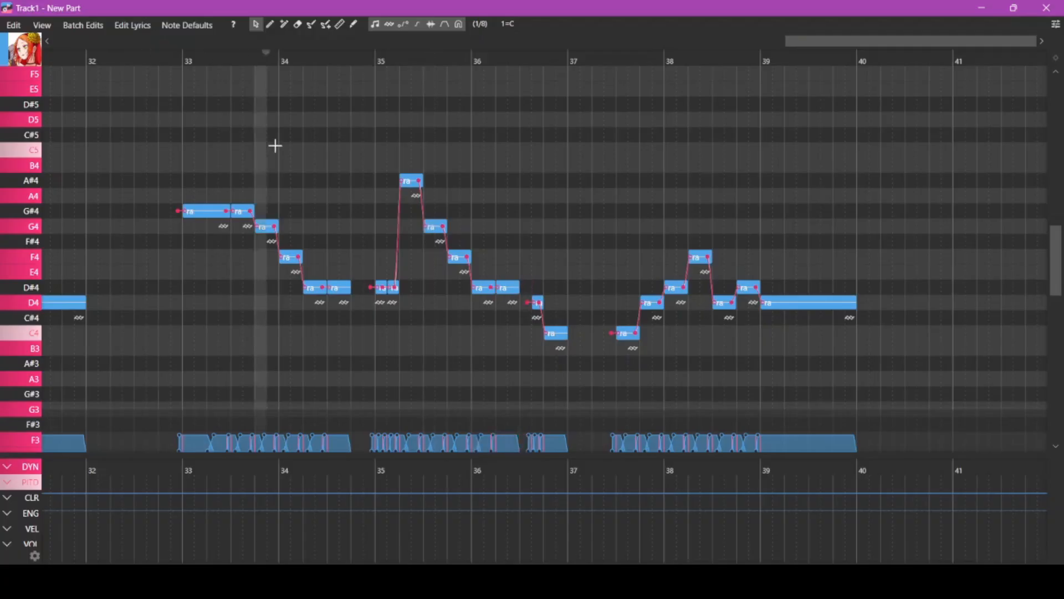
Step: Shift all the notes between bars 35 and 37 one beat earlier and play the result
left_click_drag(361, 160, 578, 348)
left_click_drag(556, 333, 533, 333)
left_click(163, 61)
key("space")
key("space")
Step: Move the short D4 and the C4 before bar 37 one beat later and paste a D#4 note into the gap
left_click_drag(501, 295, 550, 345)
left_click_drag(514, 302, 537, 302)
left_click(497, 60)
key("ctrl+v")
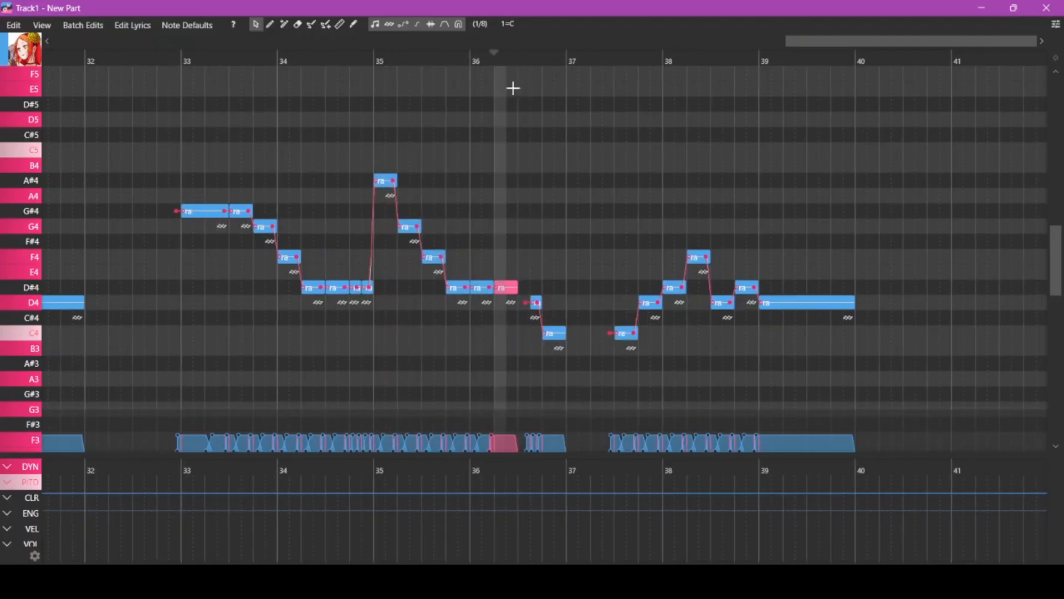
Step: Duplicate the short D4 note directly before itself in bar 36 and raise the copy to D#4
left_click(398, 61)
scroll(529, 222, "up", 8)
scroll(503, 171, "down", 4)
left_click(527, 302)
left_click(503, 62)
key("ctrl+v")
left_click_drag(507, 302, 507, 287)
scroll(793, 213, "down", 8)
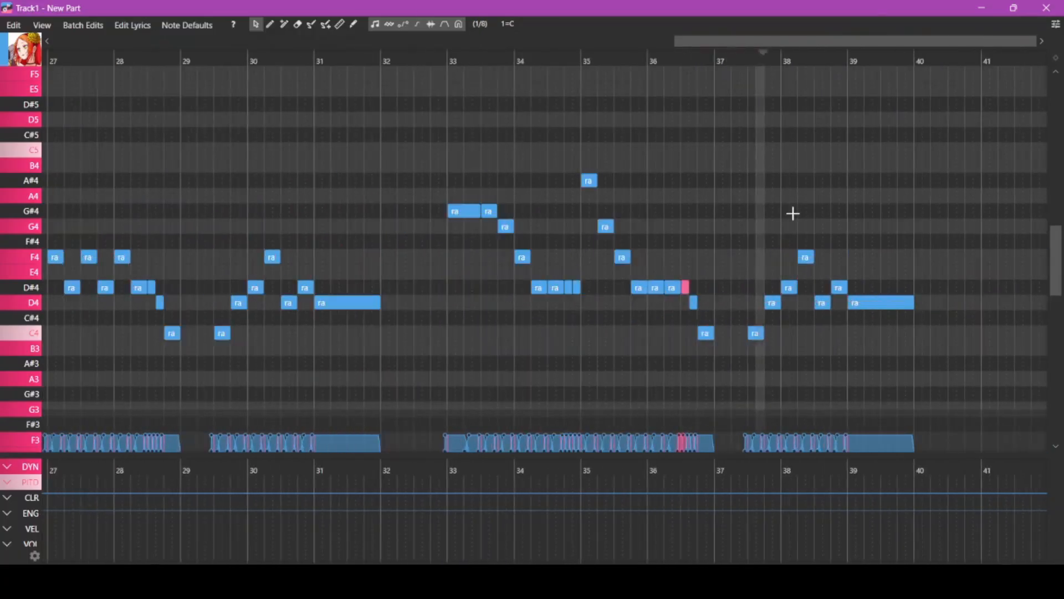
Step: Raise the last three notes before bar 40 to G4, A#4 and B4
scroll(793, 213, "up", 5)
key("space")
key("space")
left_click_drag(603, 302, 604, 228)
left_click_drag(631, 287, 637, 185)
scroll(638, 187, "down", 4)
scroll(638, 187, "up", 2)
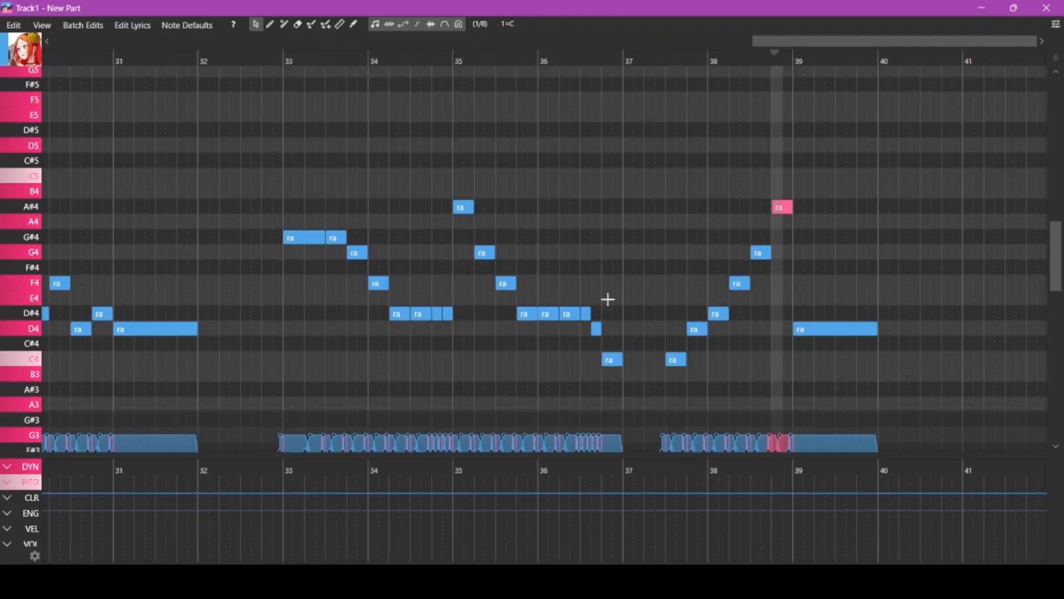
left_click_drag(813, 328, 822, 191)
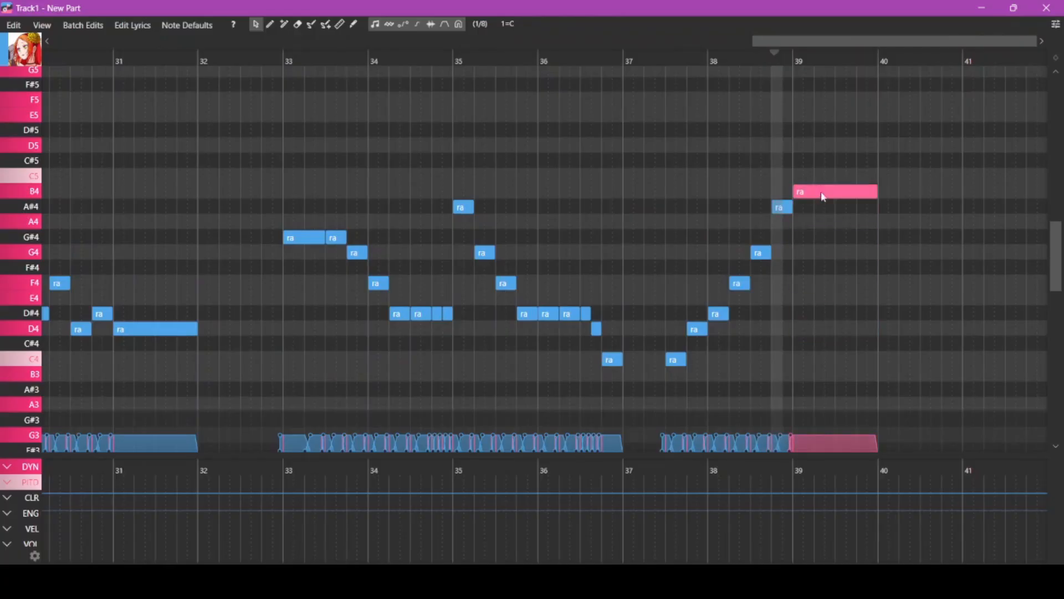
Step: Play back the melody from bar 37 and return the playhead to the start of the first phrase
left_click(637, 61)
key("space")
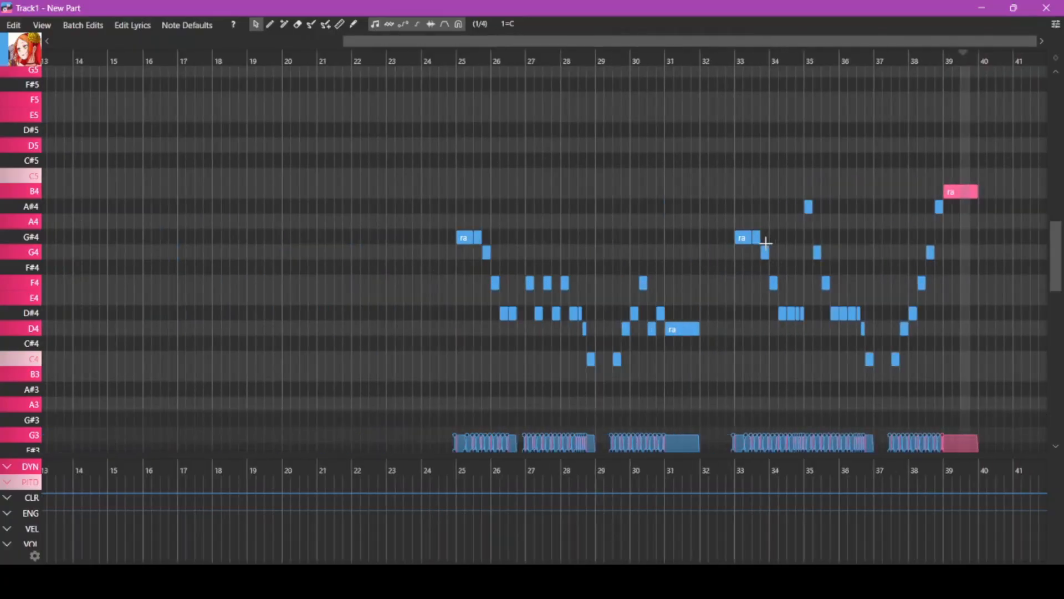
left_click(418, 59)
left_click(106, 56)
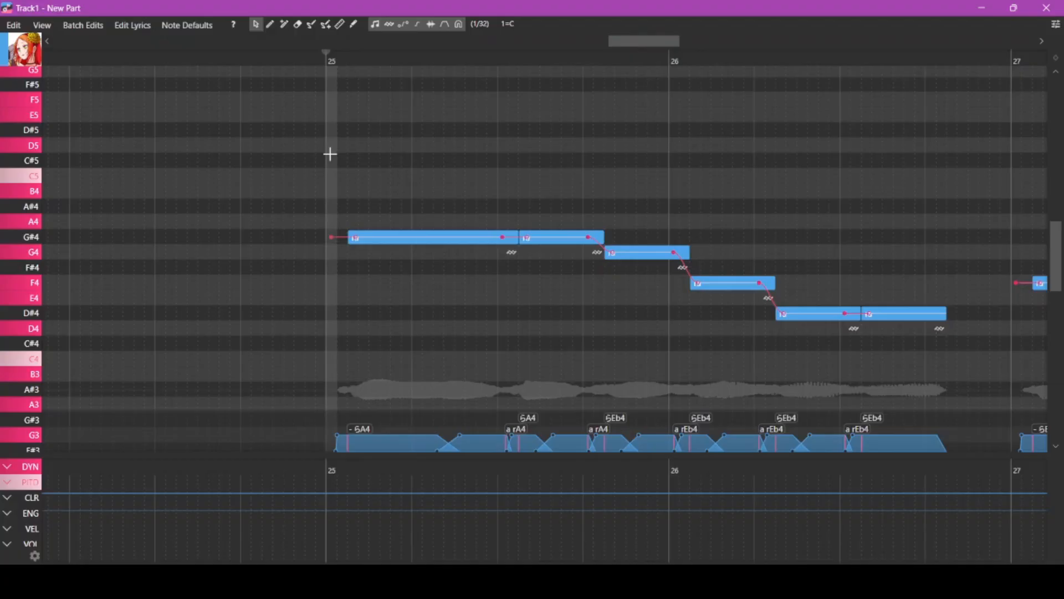
Step: Set the lyrics of the first phrase's six notes to "a wa na re chu da"
scroll(380, 159, "down", 3)
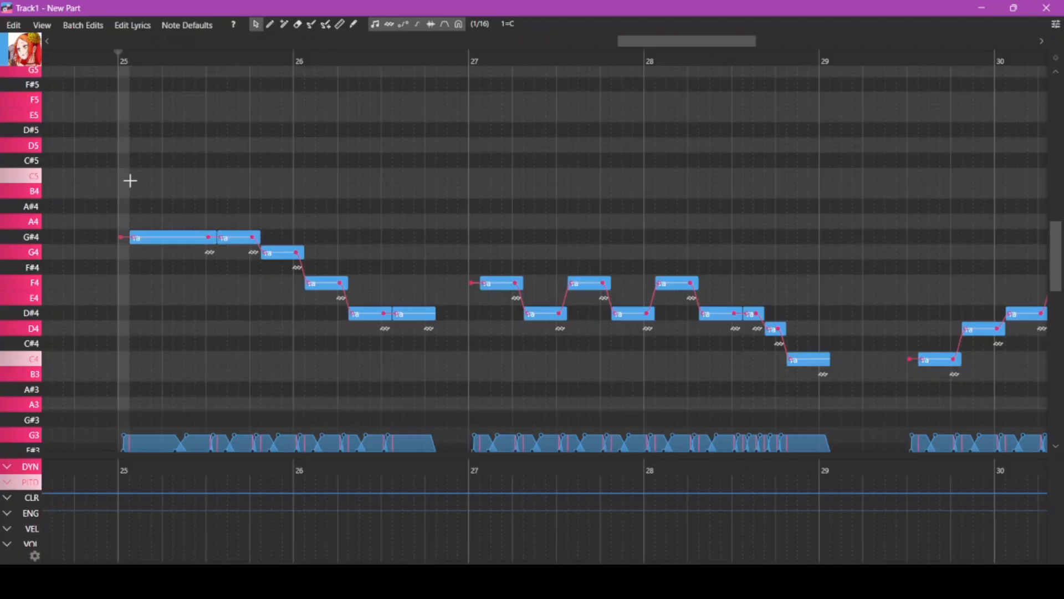
left_click_drag(381, 371, 418, 375)
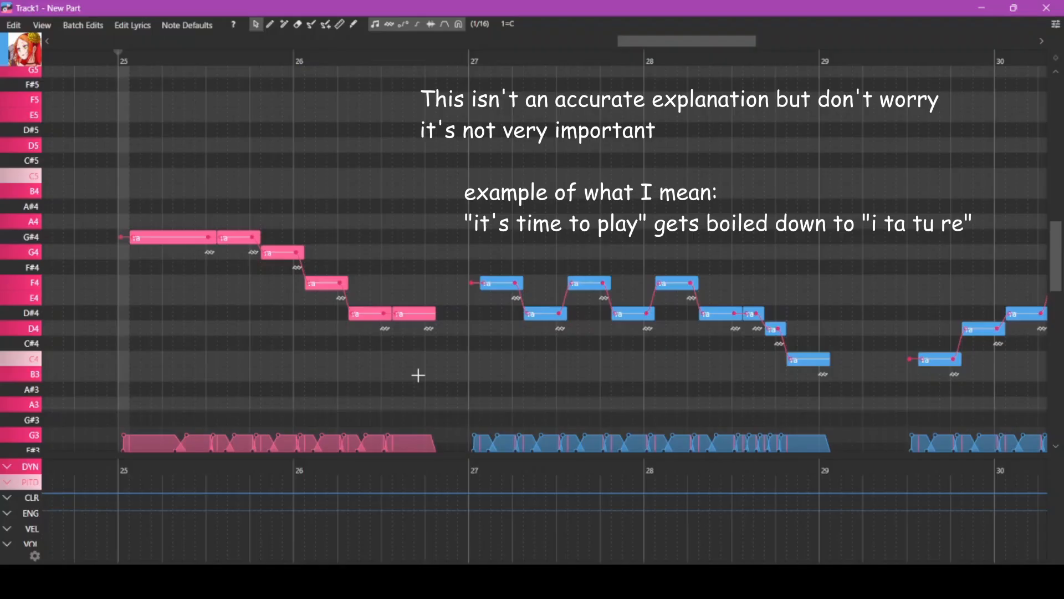
scroll(418, 376, "up", 3)
left_click_drag(160, 156, 574, 359)
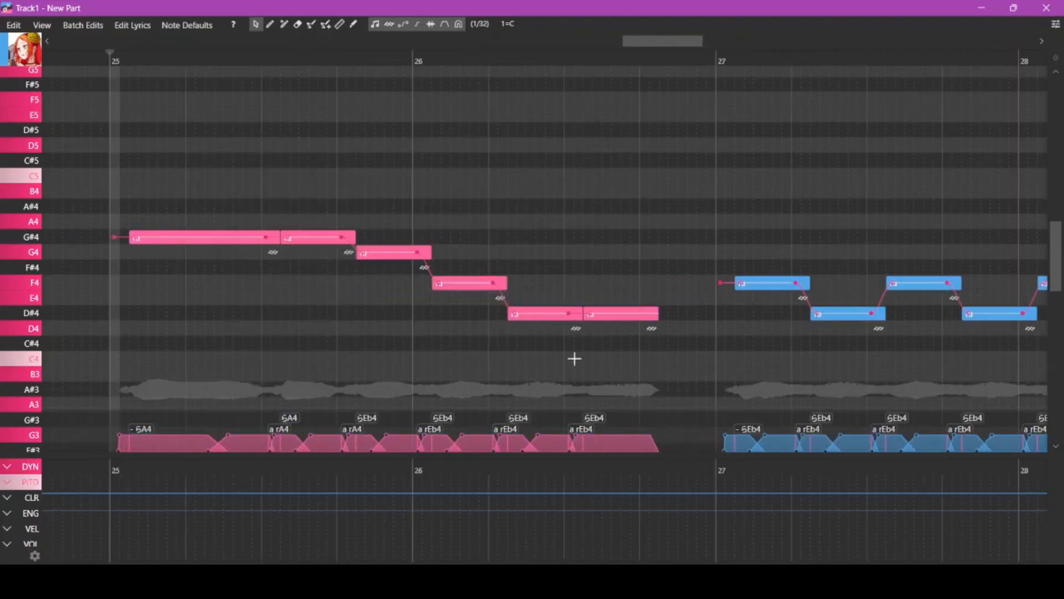
left_click(133, 26)
left_click(422, 218)
key("ctrl+a")
type("a wa na re chu da")
key("Return")
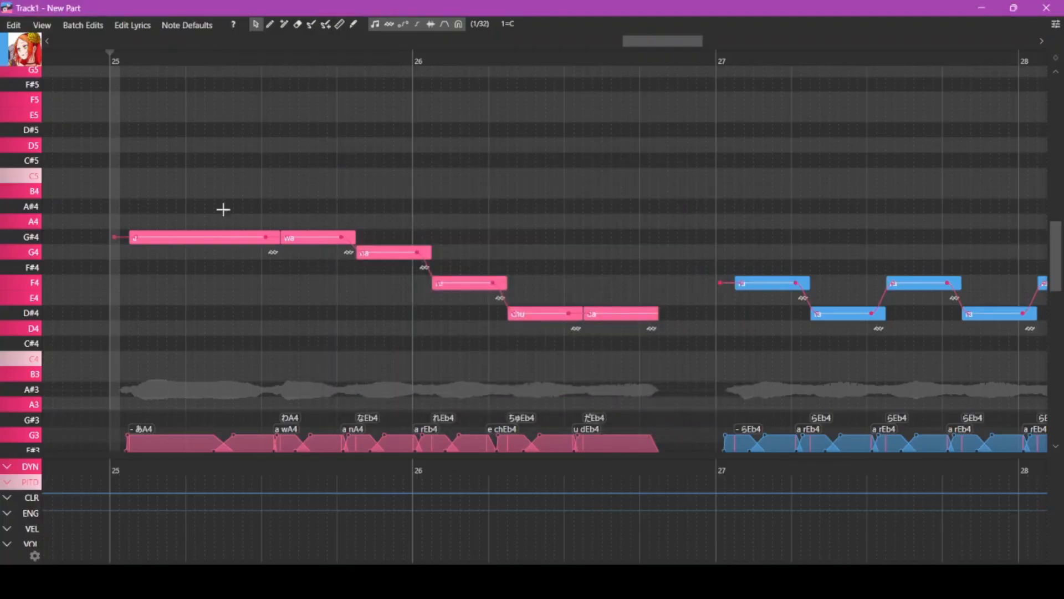
Step: Return the playhead to bar 25 and examine the "chu" note's waveform and phonemes
left_click(128, 60)
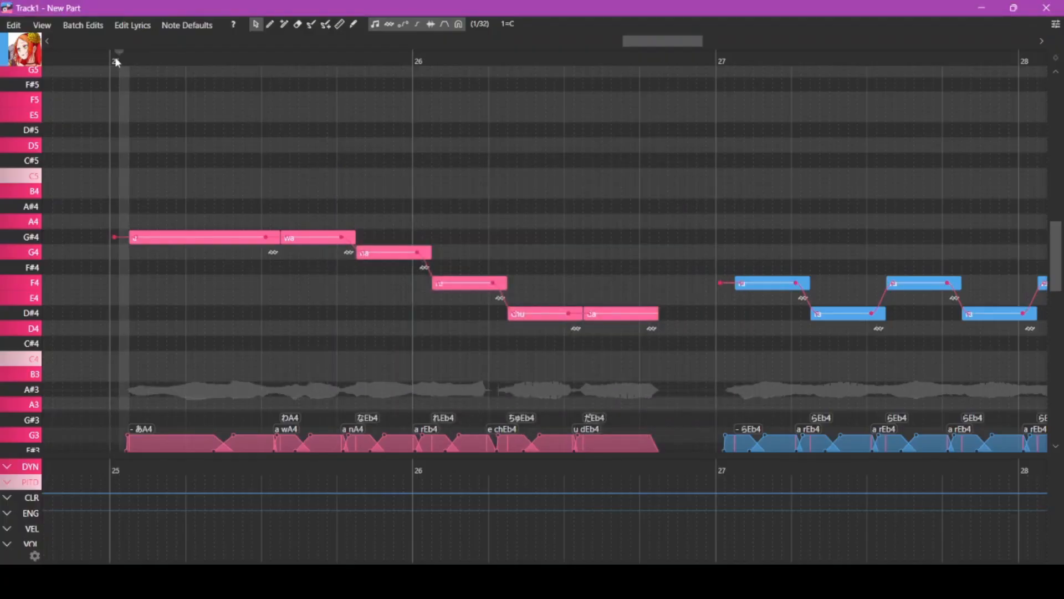
left_click(115, 57)
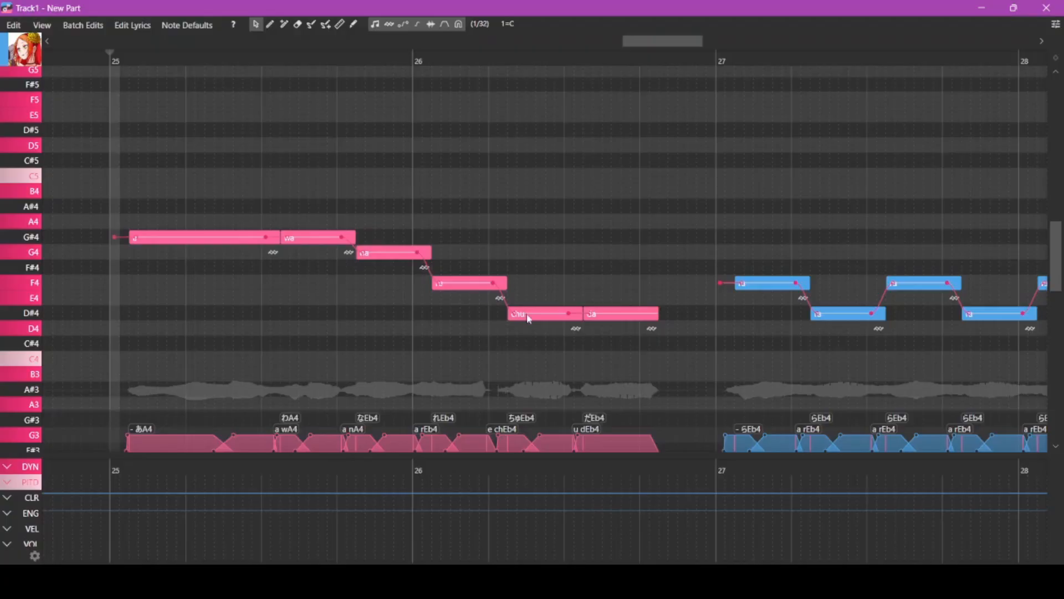
scroll(527, 316, "up", 4)
left_click(487, 270)
left_click_drag(488, 270, 458, 366)
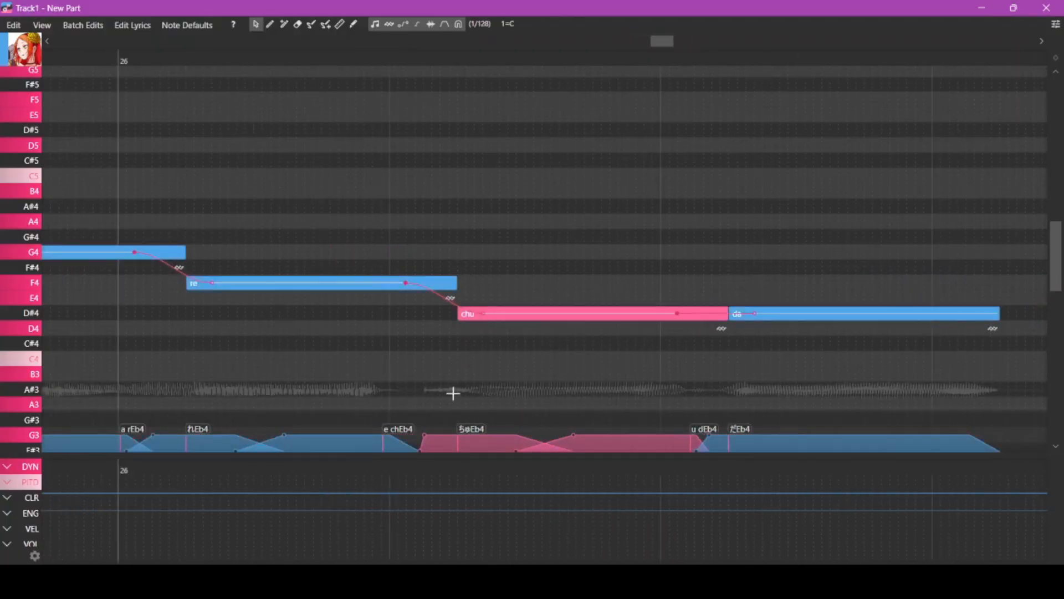
scroll(456, 362, "down", 4)
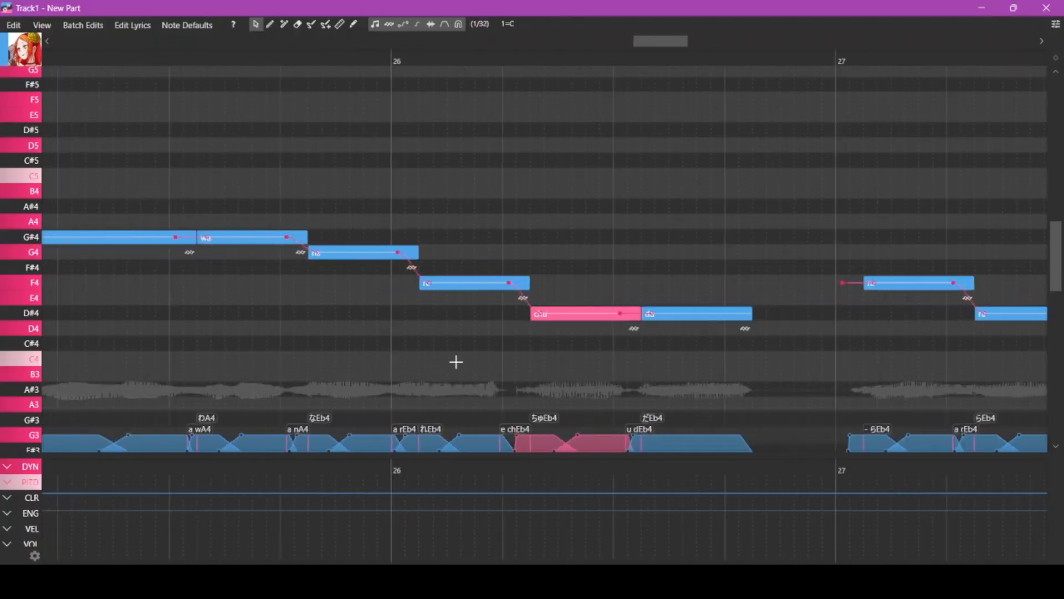
scroll(389, 354, "left", 1)
scroll(390, 354, "down", 2)
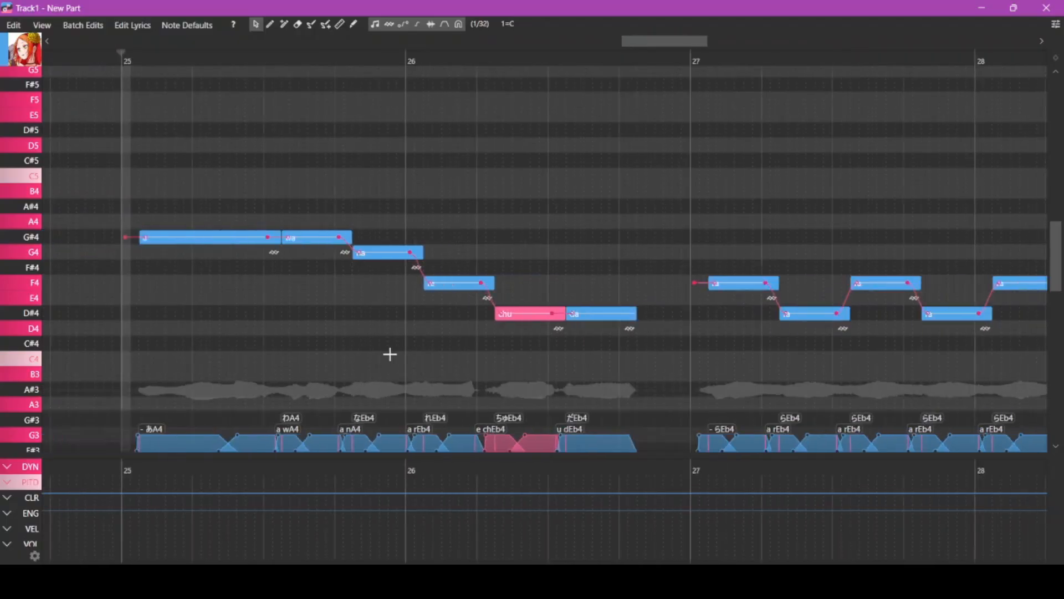
scroll(389, 354, "left", 1)
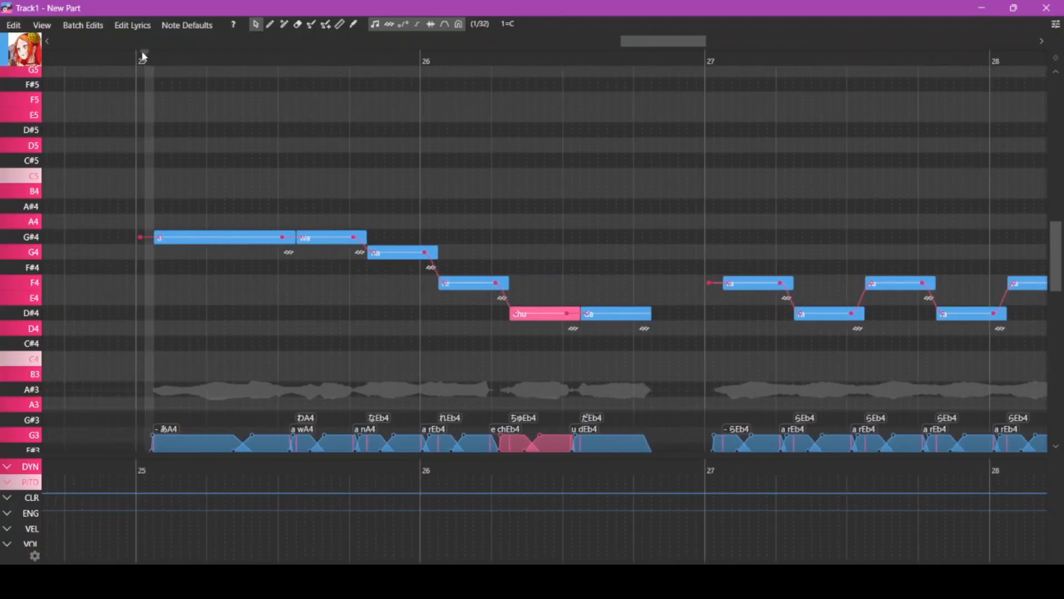
Step: Play back the first phrase from bar 25 to hear its lyrics
left_click_drag(148, 86, 142, 55)
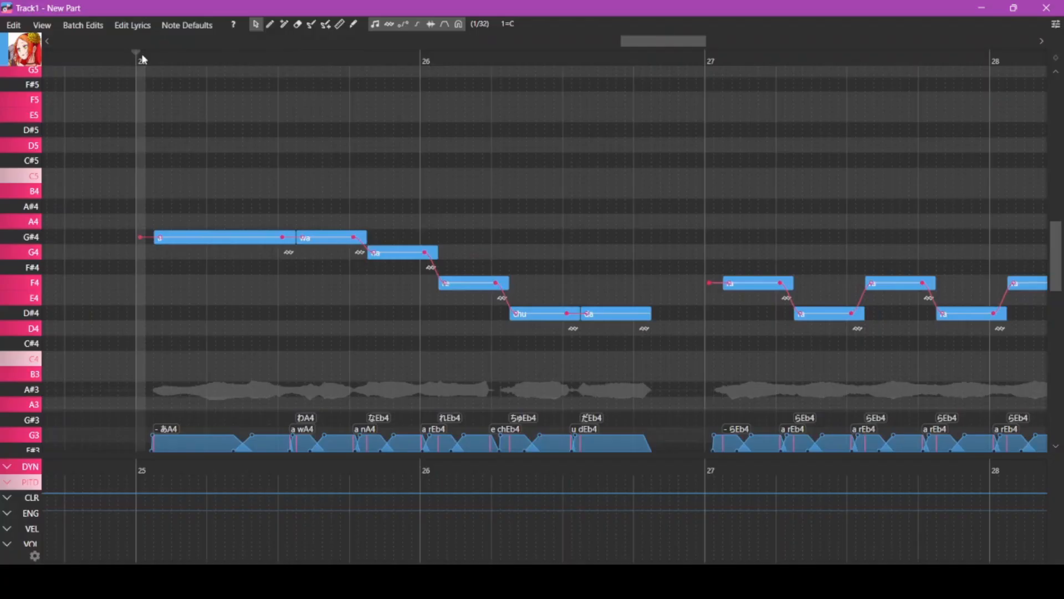
key("space")
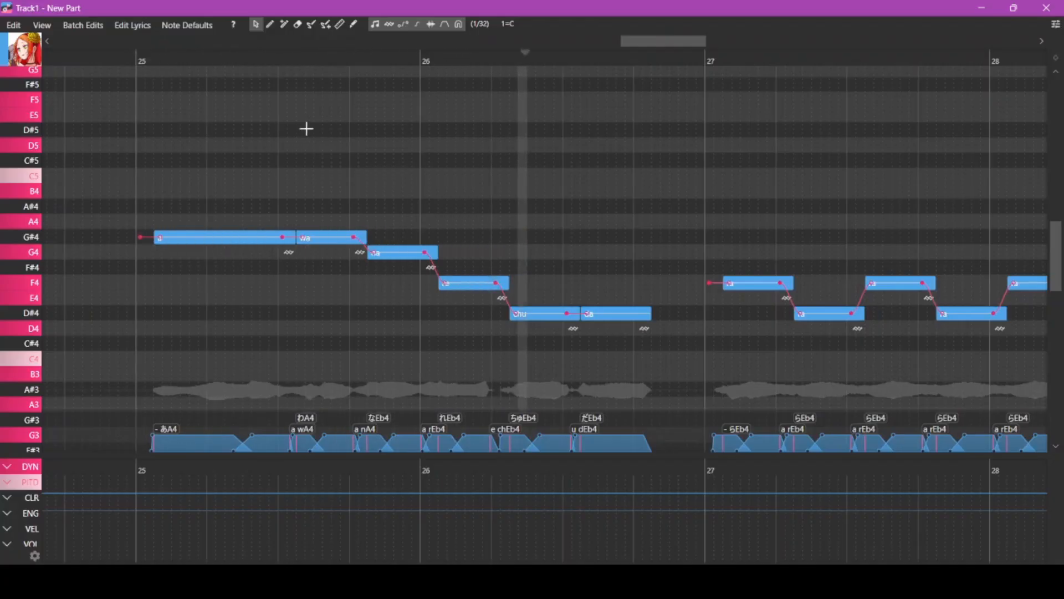
left_click(132, 65)
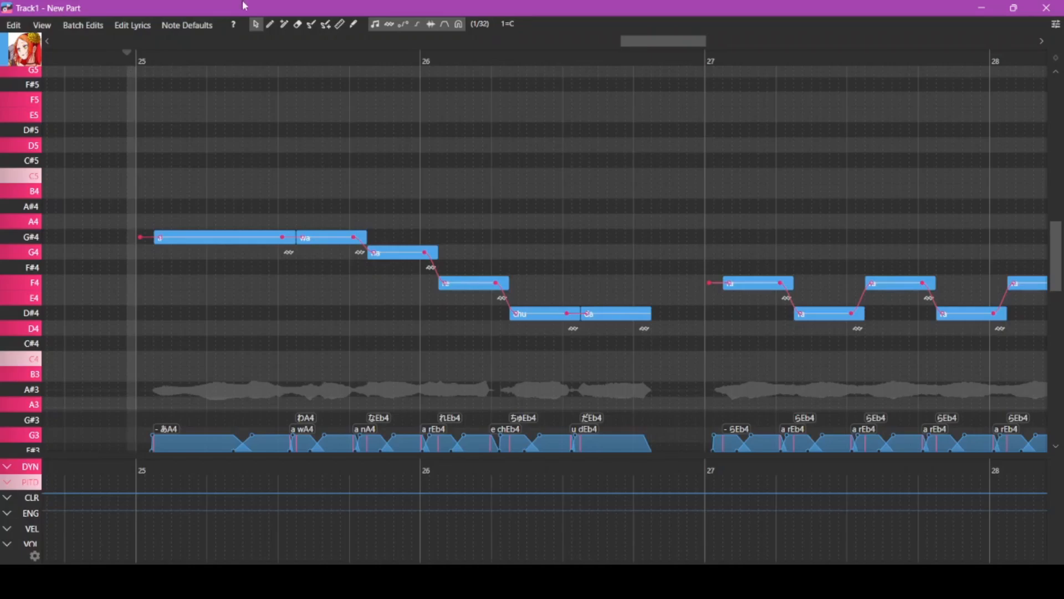
Step: Shorten the "da" note, append a D#4 note of length 120 with the lyric "n", and play back the ending
left_click(271, 27)
left_click(580, 65)
scroll(607, 177, "up", 3)
scroll(404, 286, "right", 3)
left_click(375, 315)
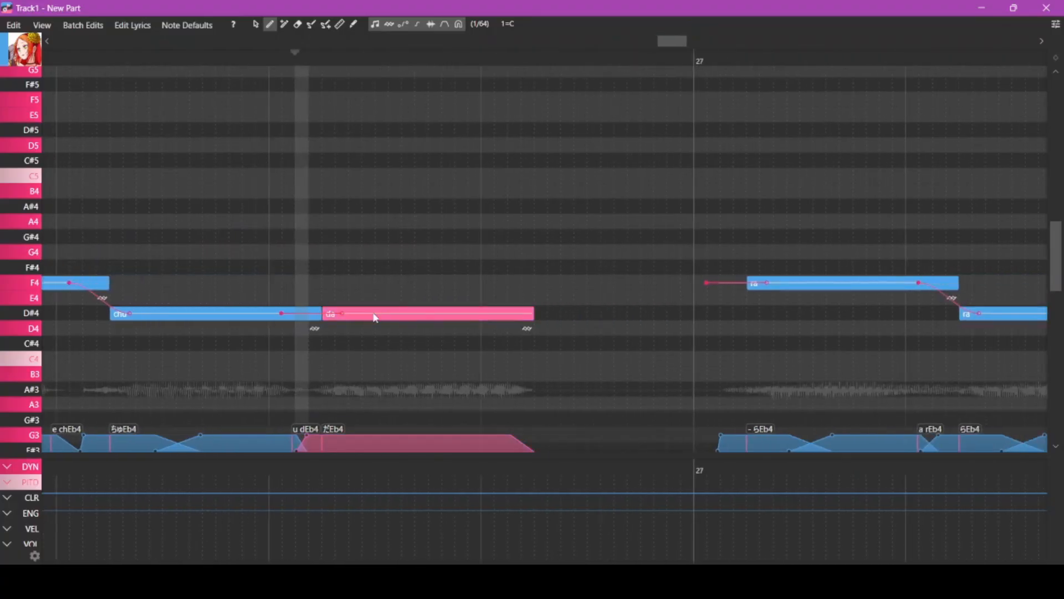
mouse_move(530, 311)
left_mouse_down()
mouse_move(483, 311)
mouse_move(530, 320)
left_mouse_up()
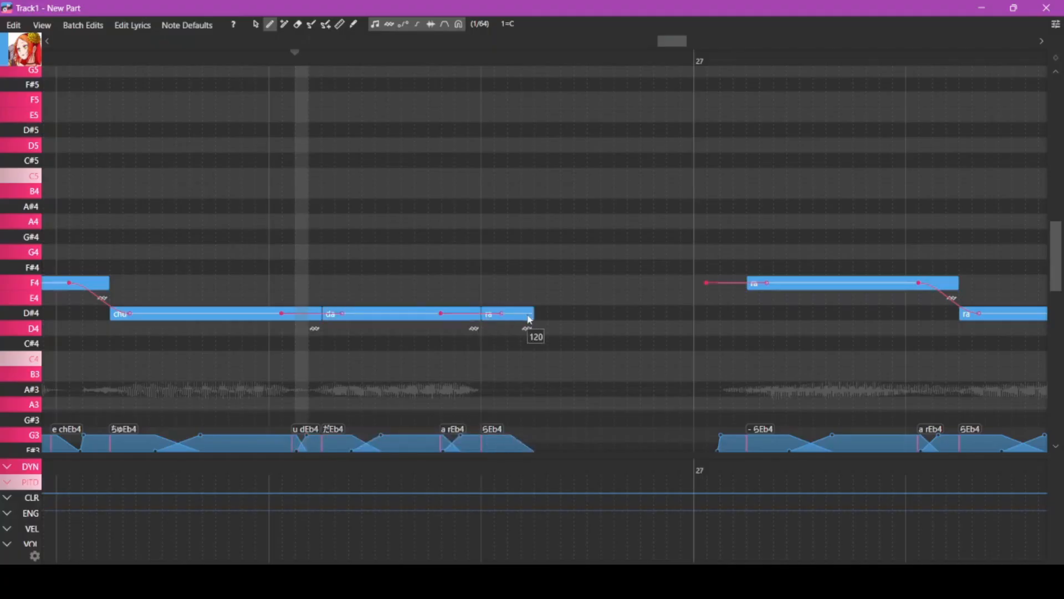
left_click(85, 55)
key("space")
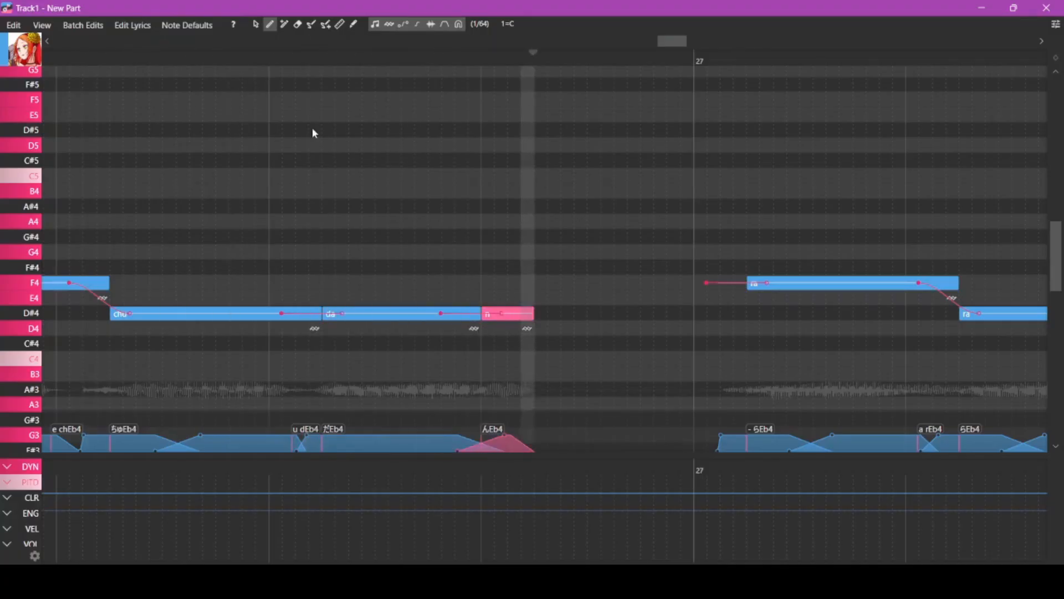
Step: Shorten the "da" note at the end of the first phrase and insert a D#4 note with the lyric "o" before "n"
key("space")
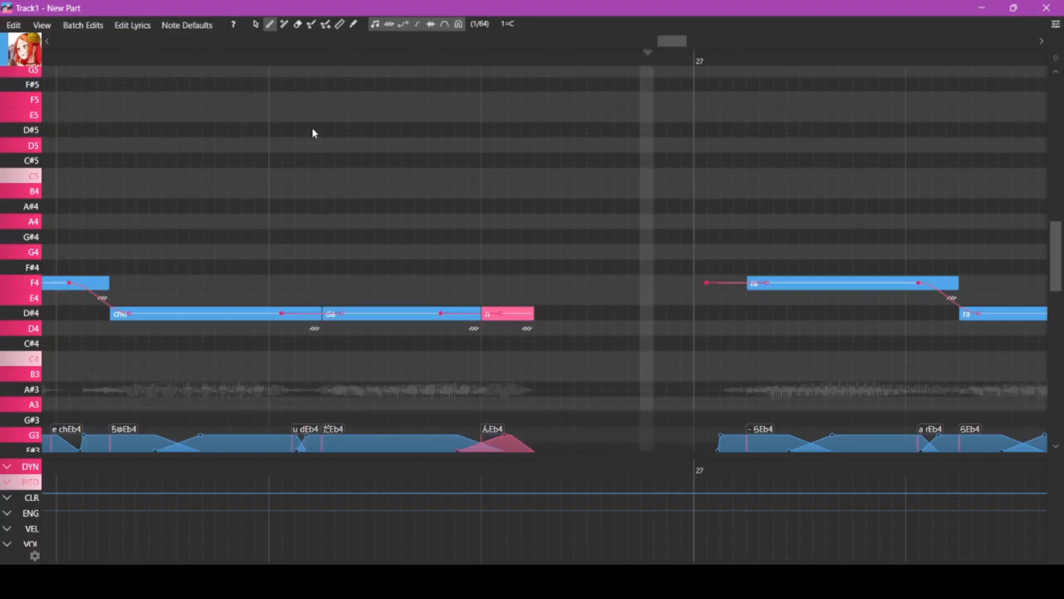
scroll(312, 129, "left", 1)
scroll(312, 128, "down", 2)
left_click(257, 27)
left_click(488, 320)
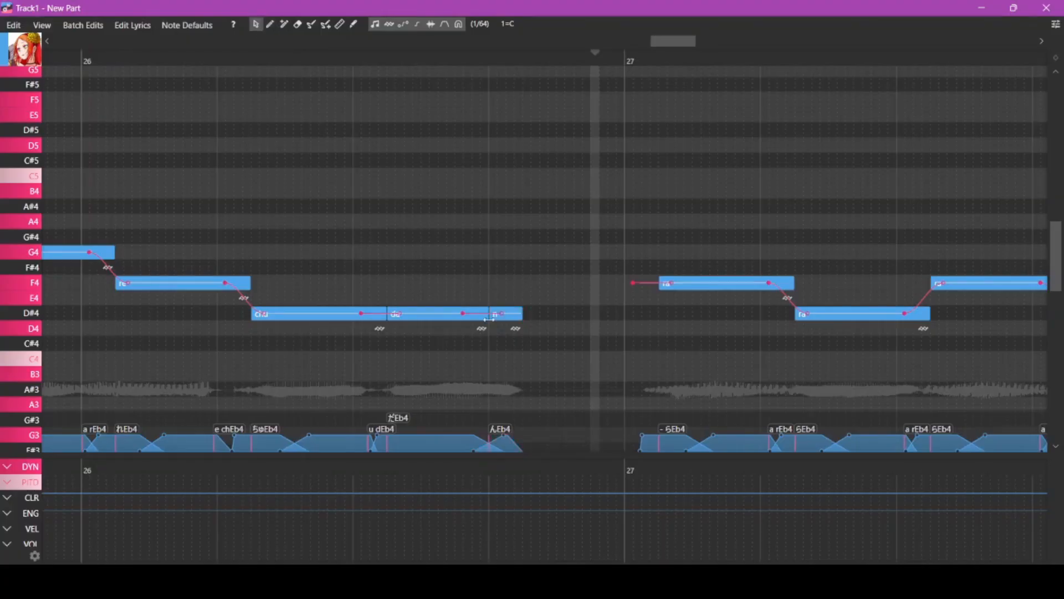
mouse_move(488, 319)
left_mouse_down()
mouse_move(437, 319)
mouse_move(487, 323)
left_mouse_up()
left_click(270, 24)
left_click(454, 321)
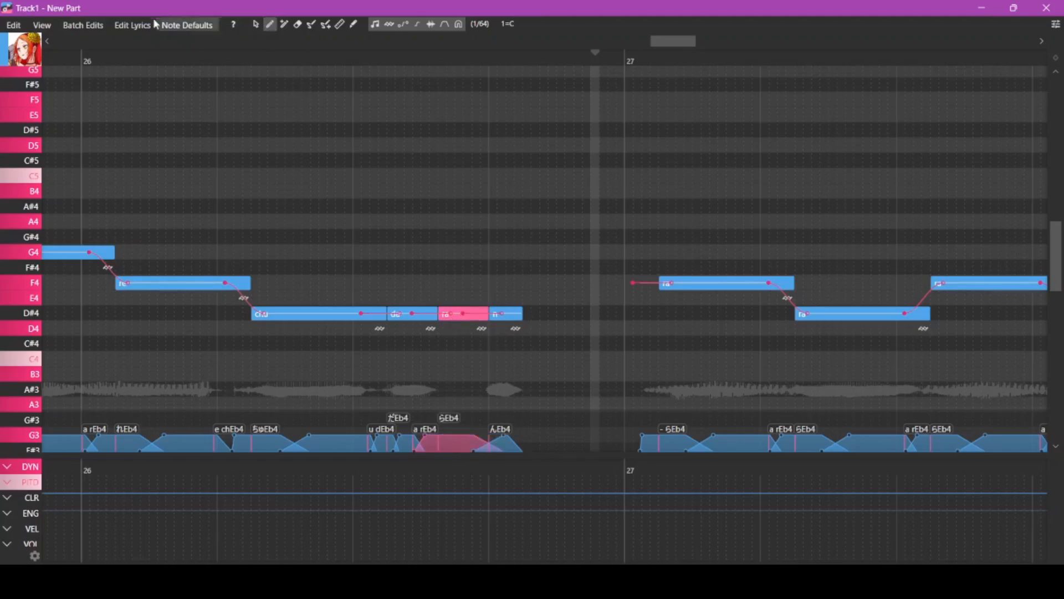
left_click(132, 25)
type("o")
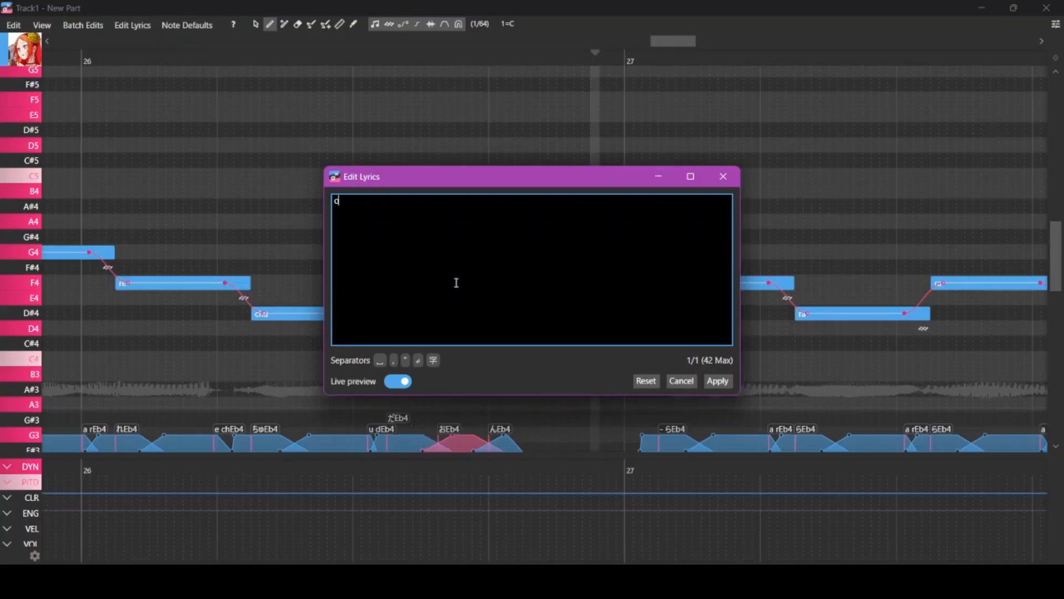
key("Return")
Step: Play back the end of the first phrase from within bar 26
left_click(216, 59)
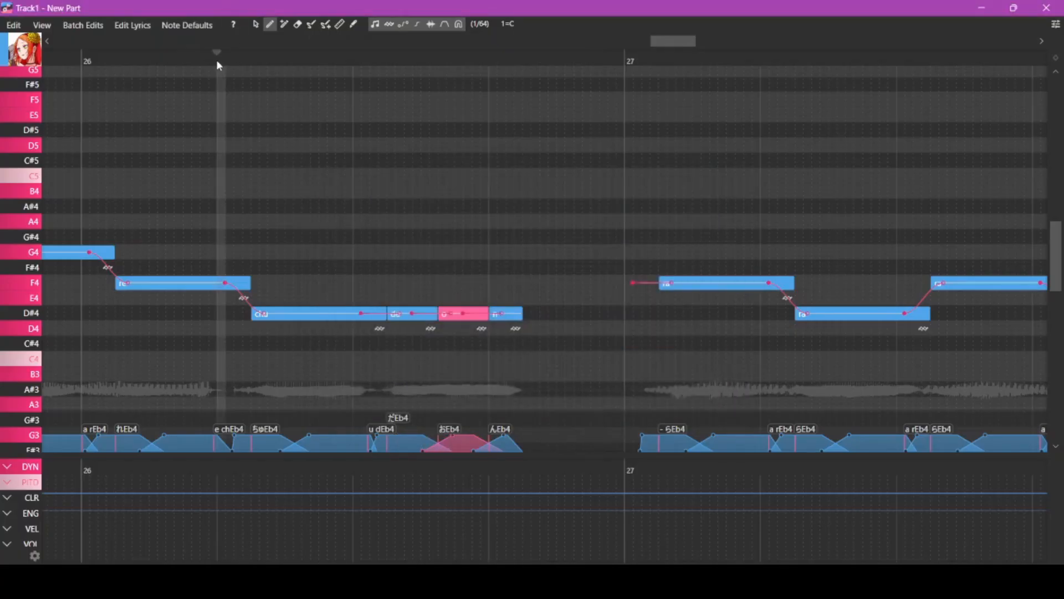
left_click(255, 23)
left_click(189, 57)
key("space")
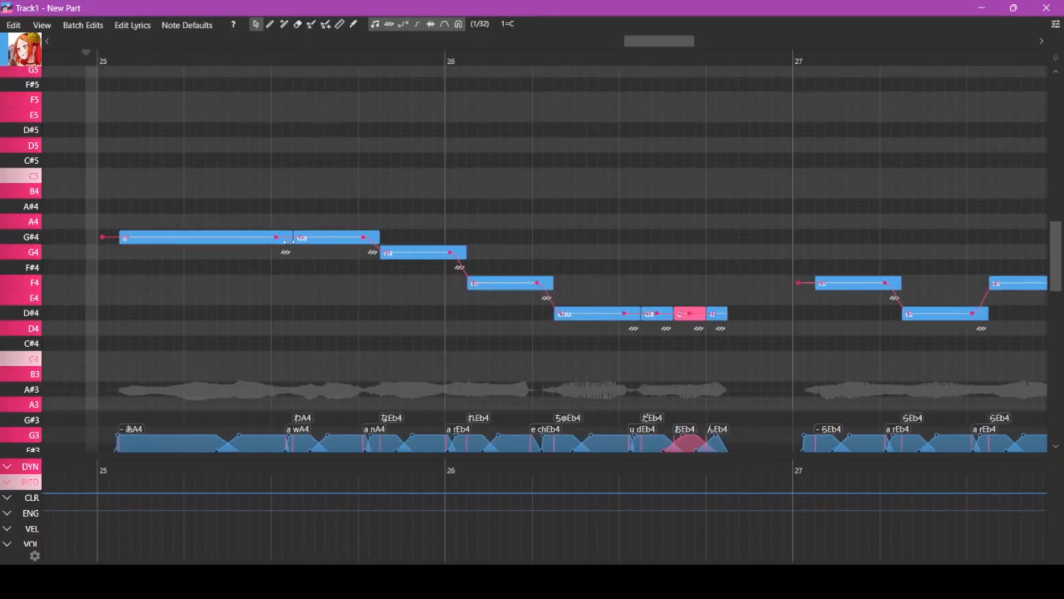
Step: Shorten the opening "a" note and add a G#4 note of length 360 with the lyric "i" before "wa"
left_click_drag(288, 239, 217, 238)
left_click(270, 24)
left_click_drag(229, 238, 292, 239)
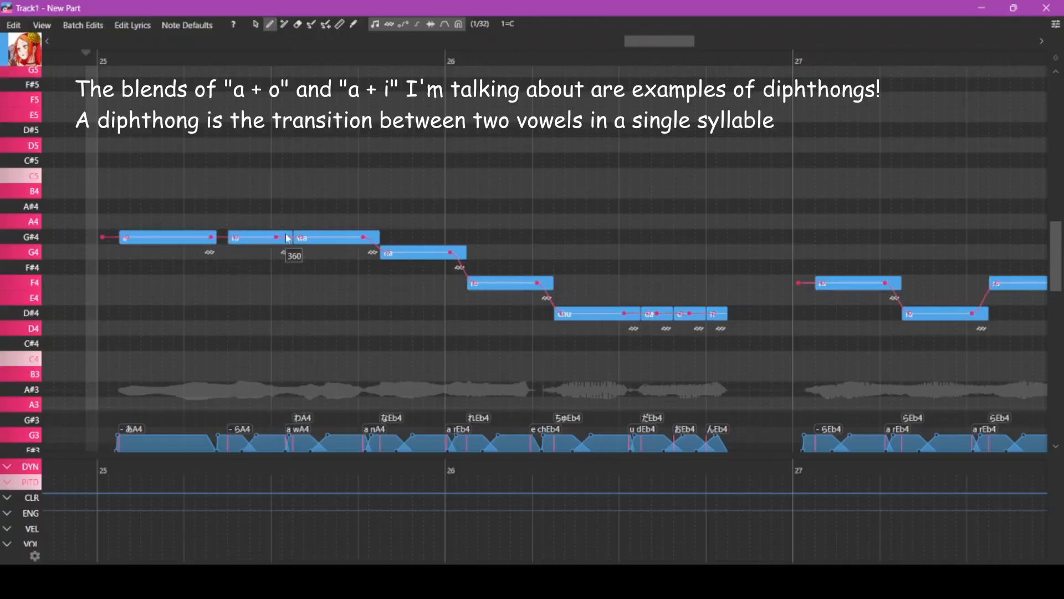
left_click(252, 238)
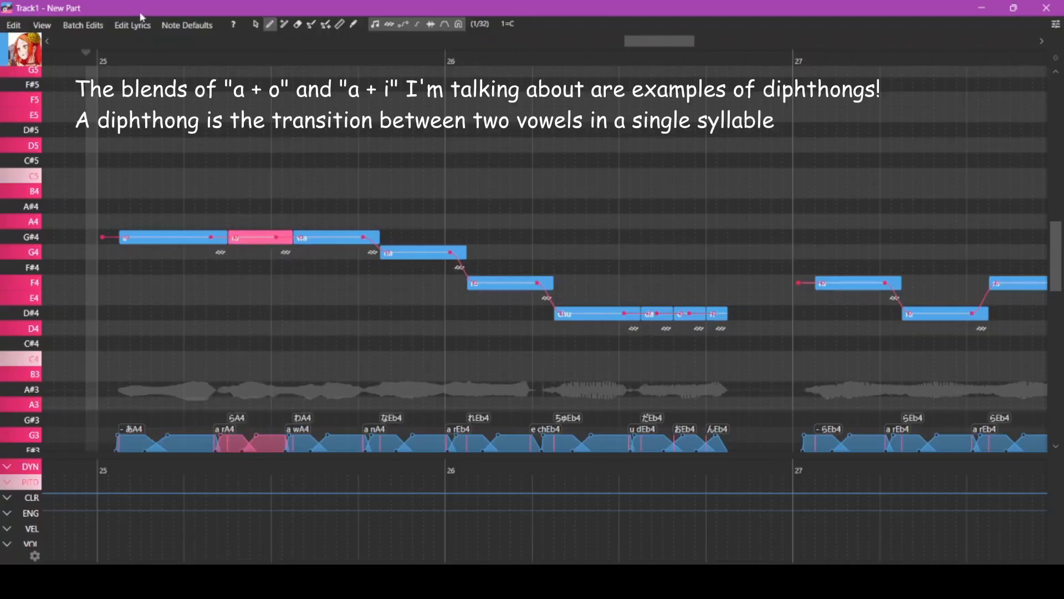
left_click(138, 24)
left_click(380, 232)
key("BackSpace")
key("BackSpace")
type("i")
key("Return")
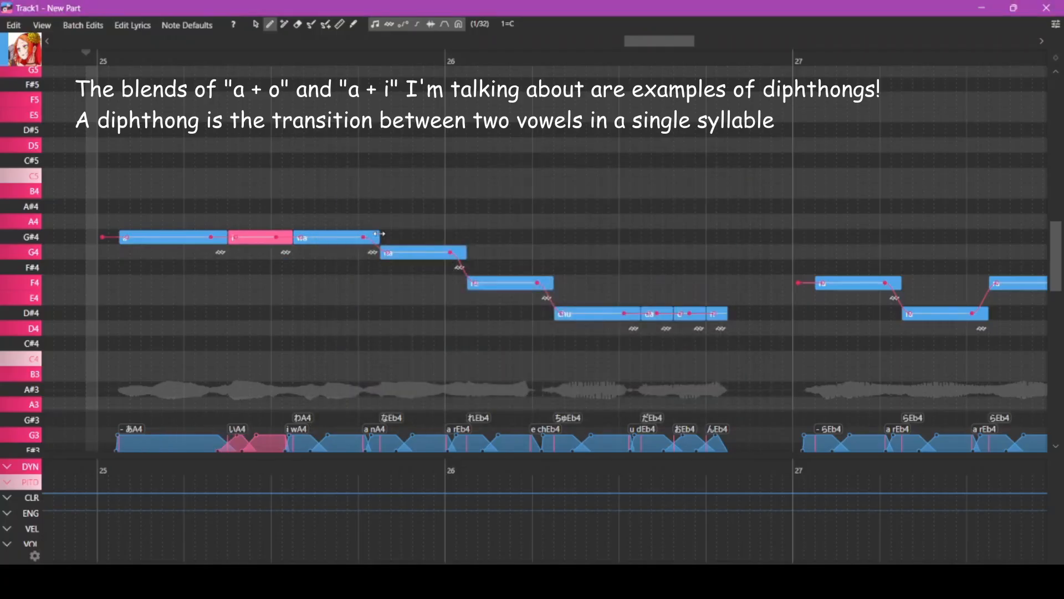
Step: Play back the first phrase from bar 25 and move the playhead to bar 27
key("space")
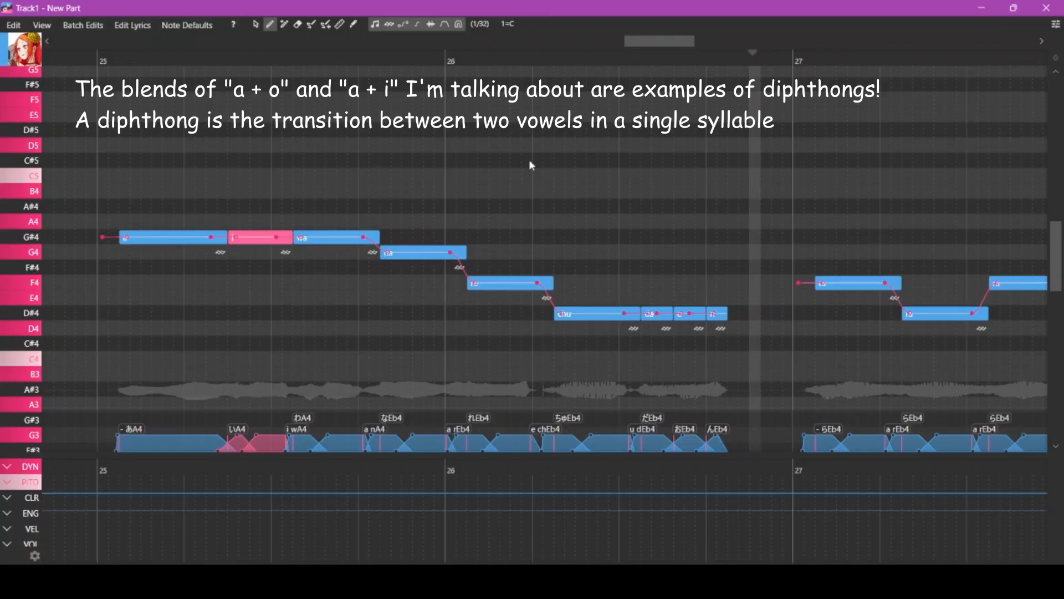
left_click(90, 49)
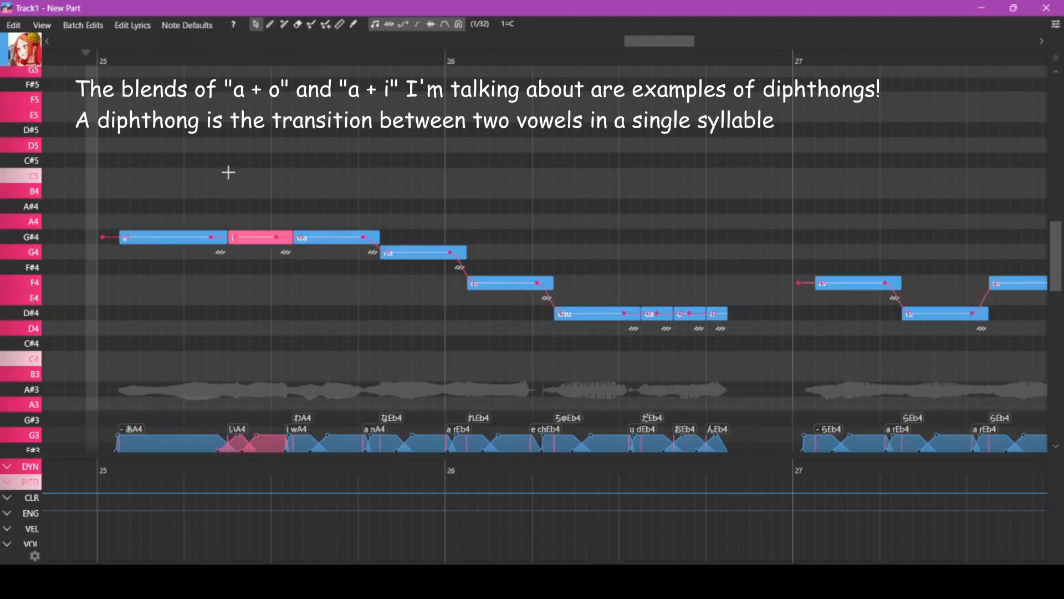
scroll(227, 173, "down", 3)
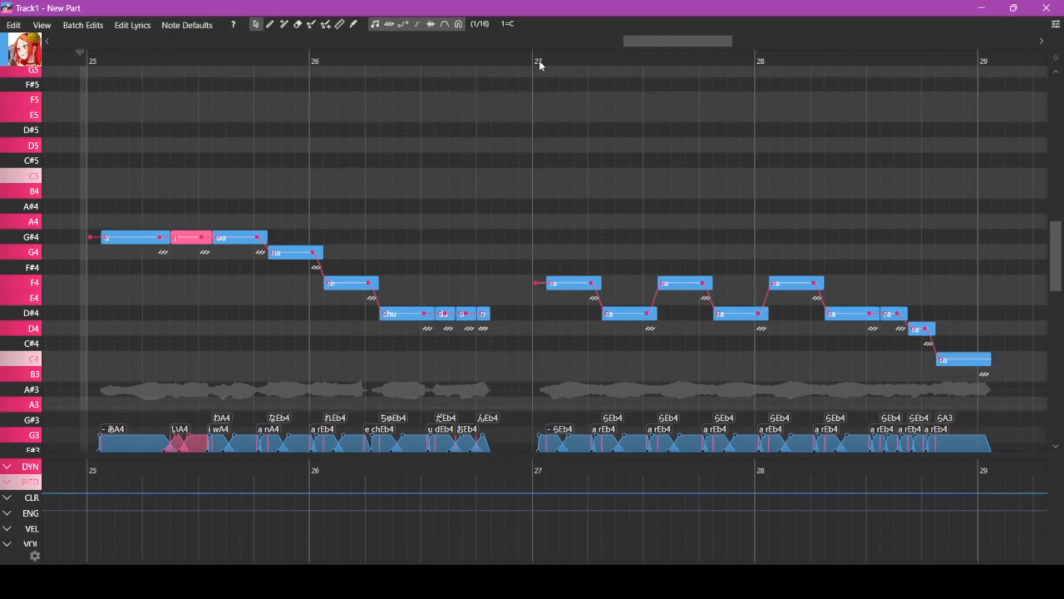
left_click(539, 60)
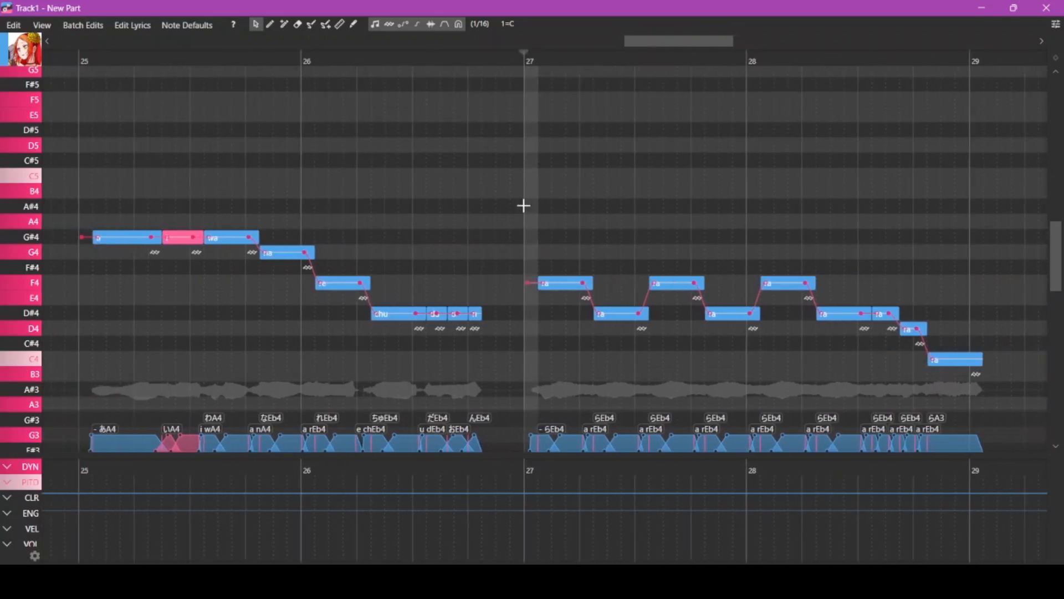
Step: Set the lyrics of the second phrase's nine notes after bar 27, beginning with "me kyu ta se ta na"
scroll(524, 205, "right", 1)
left_click_drag(408, 206, 881, 368)
key("Return")
type("me kyu ta se")
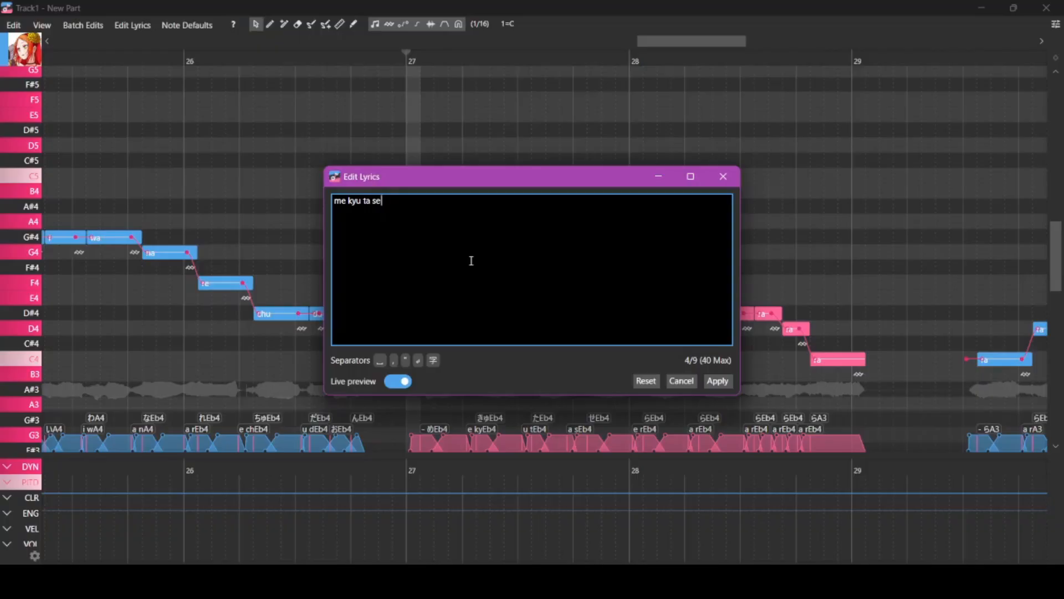
type("ta")
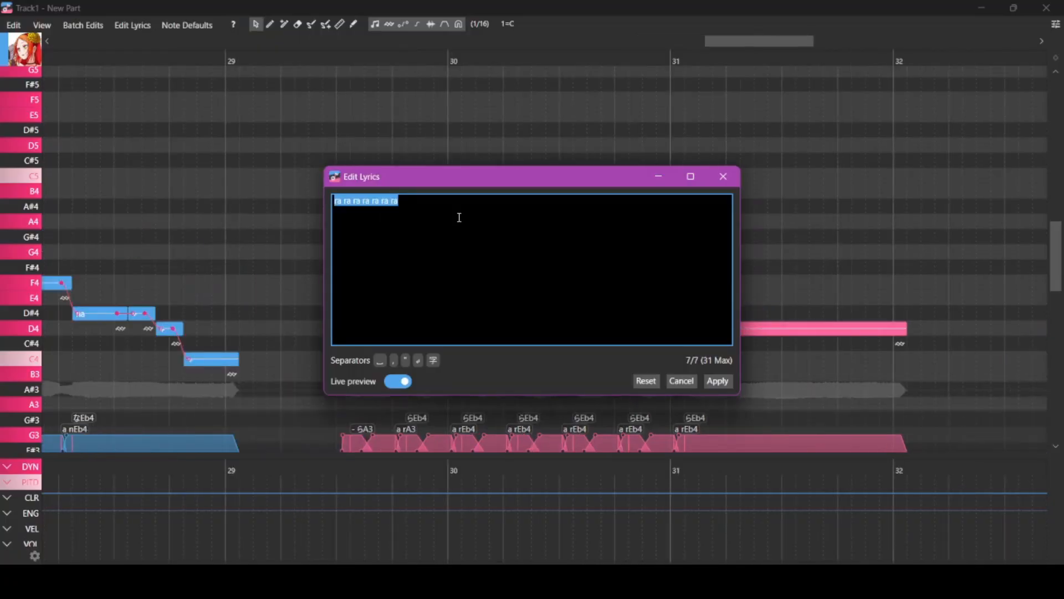
Step: Set the lyrics of the third phrase's seven notes, before bar 30, to "wo chu ge mi wa ta ni"
type("wo chu")
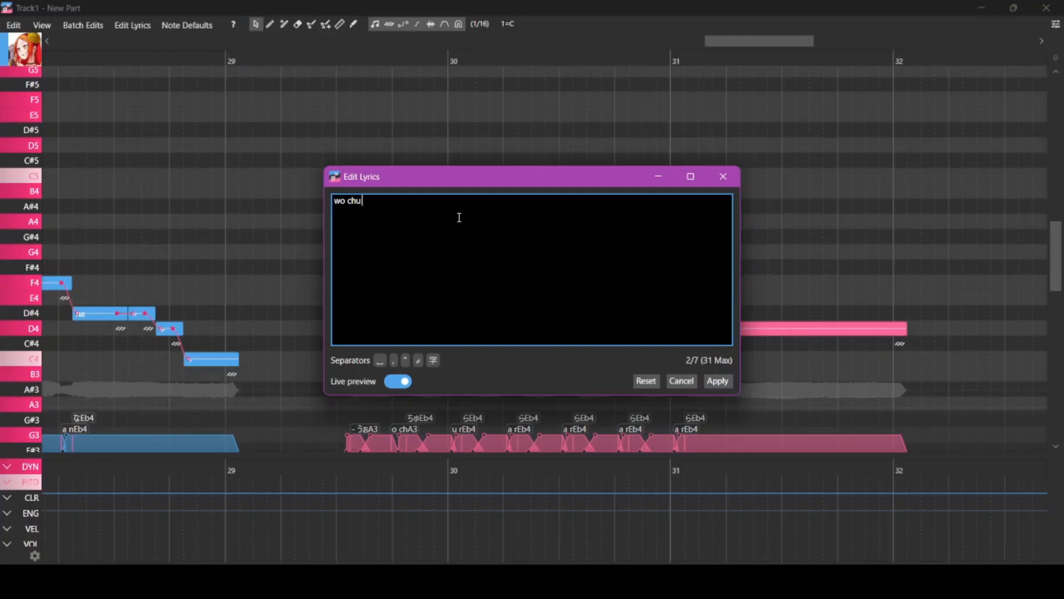
type("ge mi wa ta ni")
key("Return")
Step: Set the lyrics of the phrase starting at bar 33 to "a wa na re chu da ba da a we ra te ne va fa"
scroll(458, 217, "down", 3)
scroll(458, 217, "right", 5)
left_click_drag(219, 186, 712, 383)
left_click(133, 25)
left_click(518, 245)
key("ctrl+a")
type("a wa")
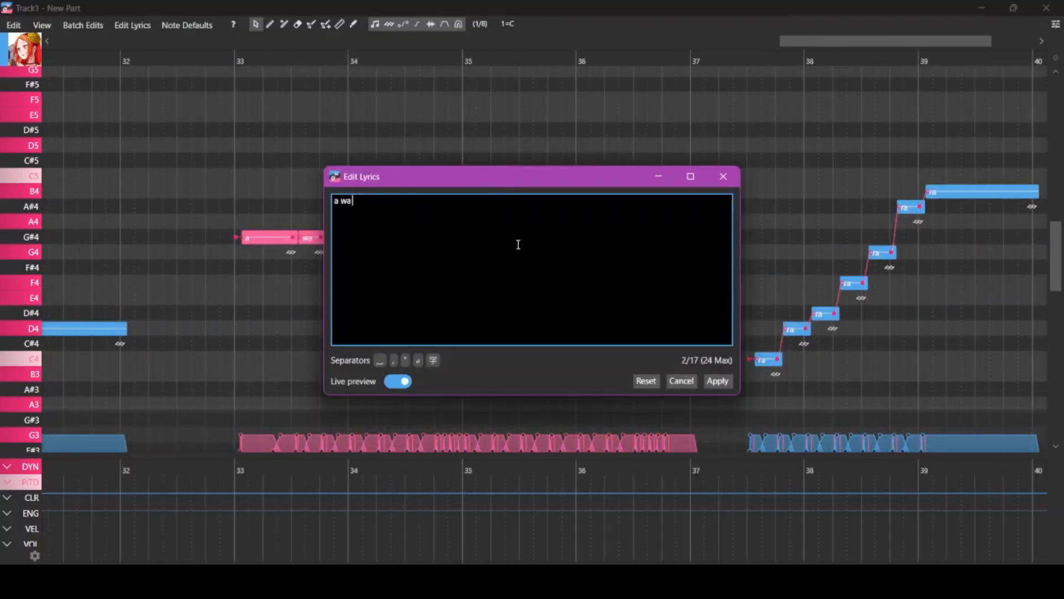
type(" na re chu da ba da a we ra")
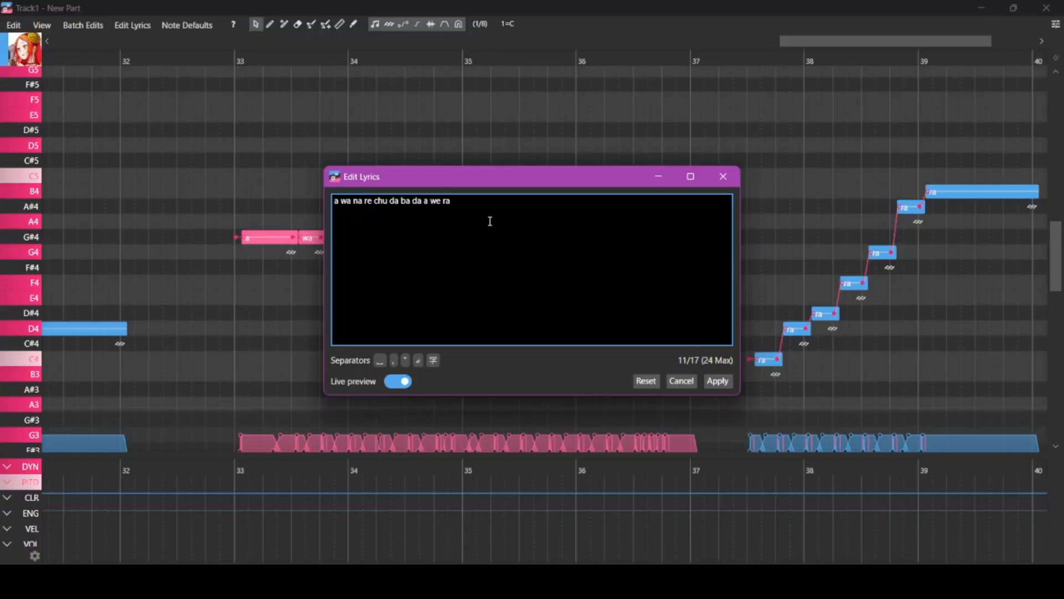
type("te ne va fa")
key("Return")
Step: Set the lyrics of that phrase's last two notes, just before bar 37, to "+ o"
scroll(493, 225, "right", 1)
scroll(493, 225, "up", 8)
left_click(534, 273)
left_click_drag(534, 272, 610, 363)
left_click(132, 25)
triple_click(418, 264)
type("+ o")
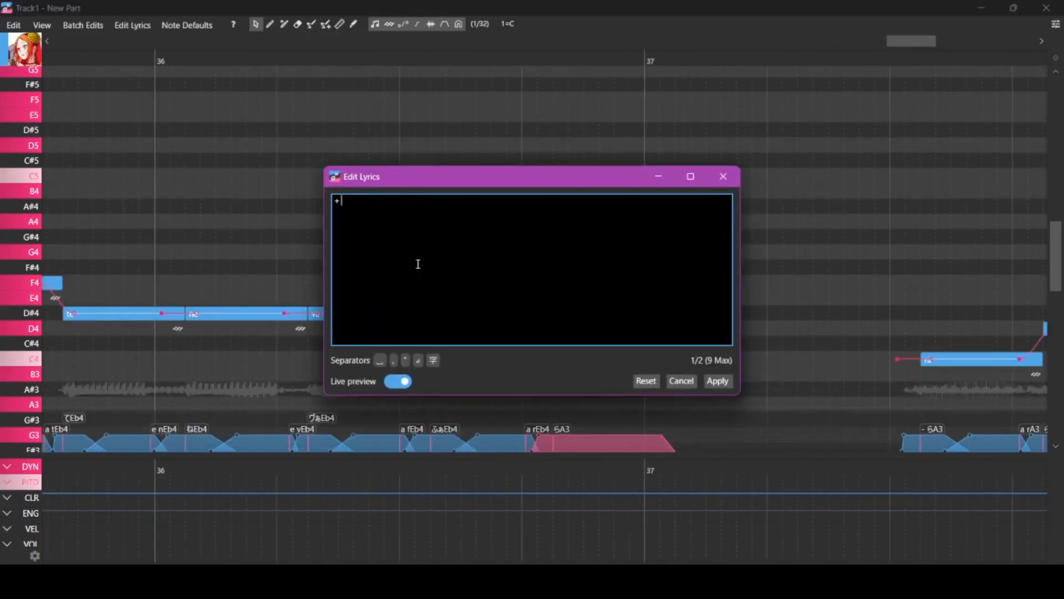
key("Return")
Step: Set the lyrics of the final seven notes after bar 37 to "wo chu gi mi wa da ni"
scroll(556, 271, "right", 6)
scroll(556, 271, "down", 6)
left_click_drag(181, 119, 682, 382)
left_click(132, 25)
left_click(542, 250)
key("ctrl+a")
type("wo chu gi mi wa da ni")
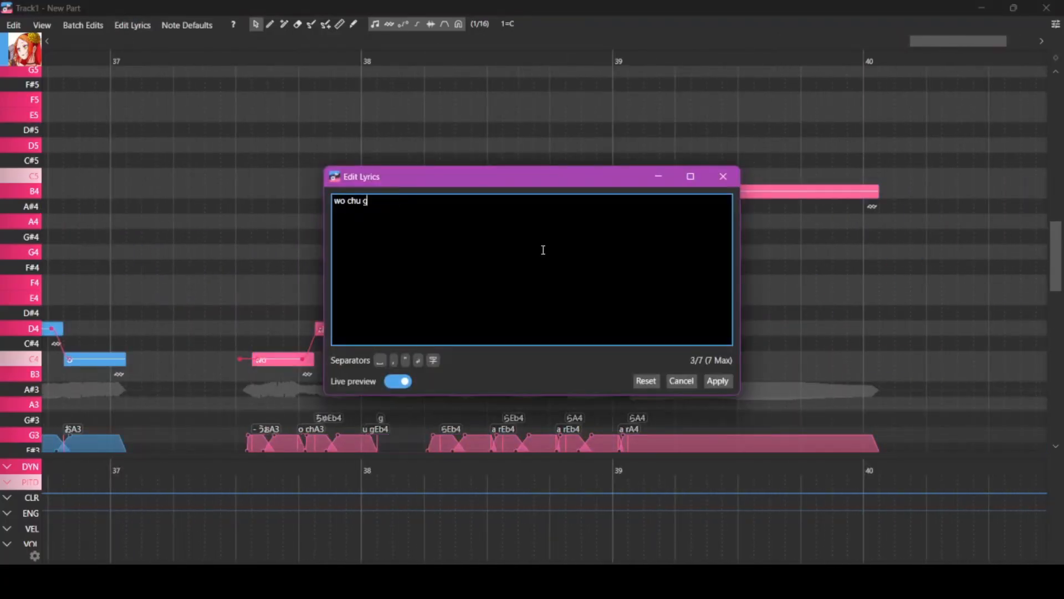
key("Return")
Step: Play back the vocal line from bar 25 to hear the entered lyrics
scroll(542, 254, "down", 6)
scroll(543, 254, "left", 8)
left_click(190, 93)
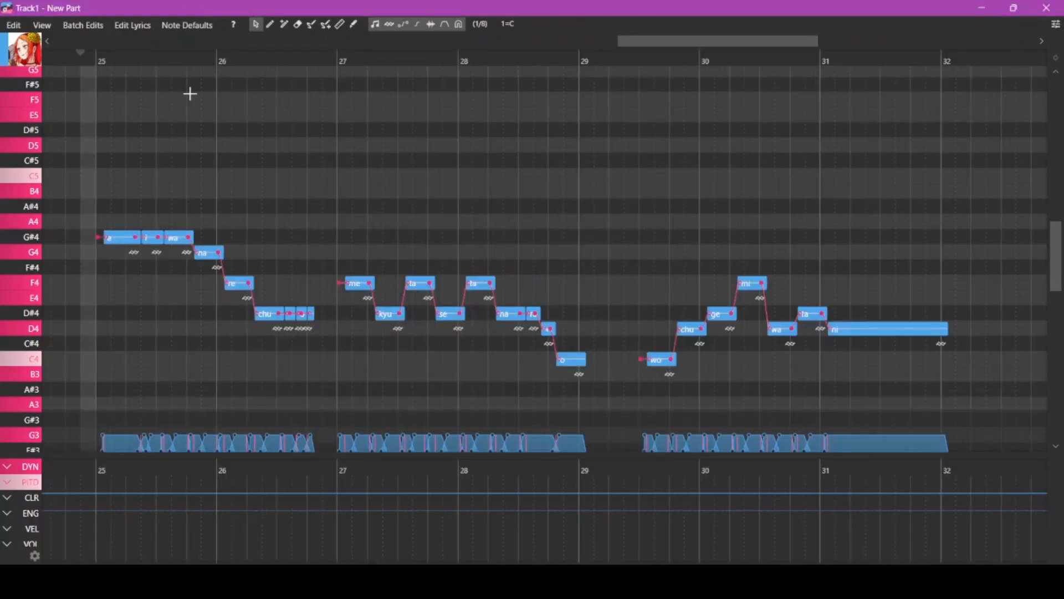
key("space")
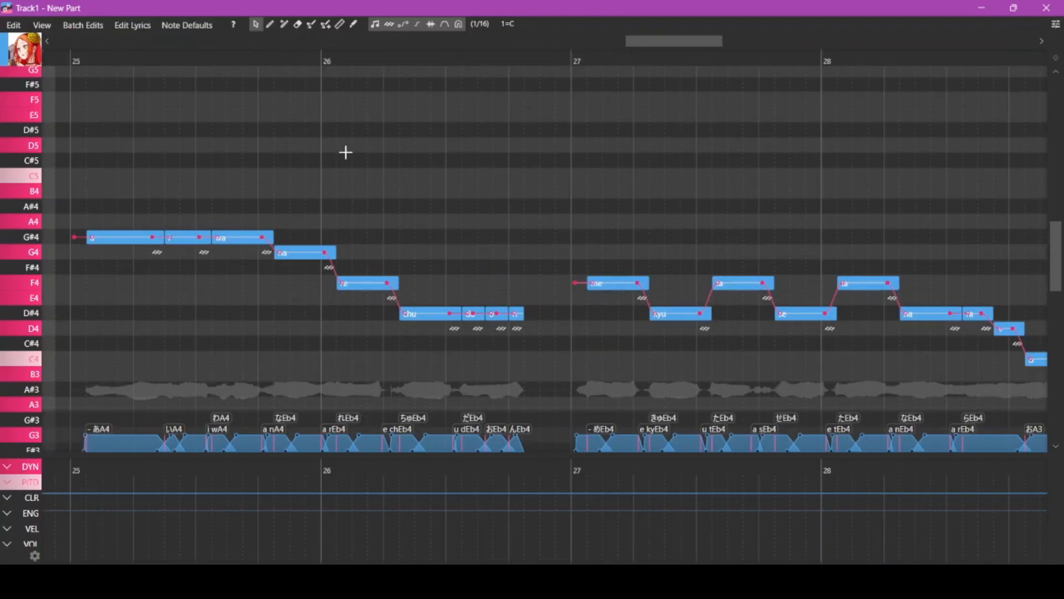
Step: Fill in missing consonants in the second phrase, giving one of its notes the lyric "a s" in quotation marks
scroll(486, 71, "right", 3)
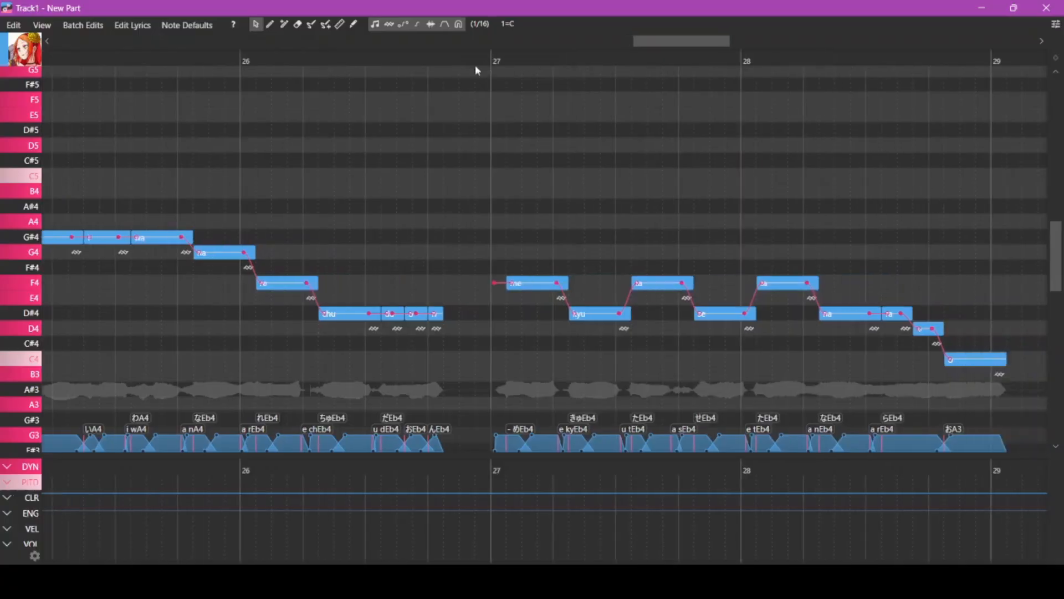
left_click_drag(477, 283, 448, 283)
left_click_drag(454, 283, 476, 283)
left_click(256, 24)
left_click_drag(285, 119, 507, 327)
left_click(132, 25)
left_click(718, 380)
left_click_drag(449, 229, 481, 291)
left_click(133, 25)
type("\"a s\"")
left_click(718, 380)
Step: Add C4 notes with the lyric "n" after the "o" at bar 29 and after the "wo" before bar 30
scroll(528, 281, "right", 2)
scroll(536, 279, "right", 3)
mouse_move(323, 313)
left_mouse_down()
mouse_move(293, 313)
mouse_move(321, 314)
left_mouse_up()
left_click_drag(297, 266, 322, 321)
left_click(139, 25)
type("n")
scroll(368, 332, "right", 4)
mouse_move(372, 362)
left_mouse_down()
mouse_move(339, 363)
mouse_move(404, 361)
left_mouse_up()
left_click(133, 25)
scroll(442, 310, "right", 4)
left_click(136, 25)
type("n")
Step: Play back the third phrase from before bar 30 to check its lyrics
scroll(97, 59, "right", 5)
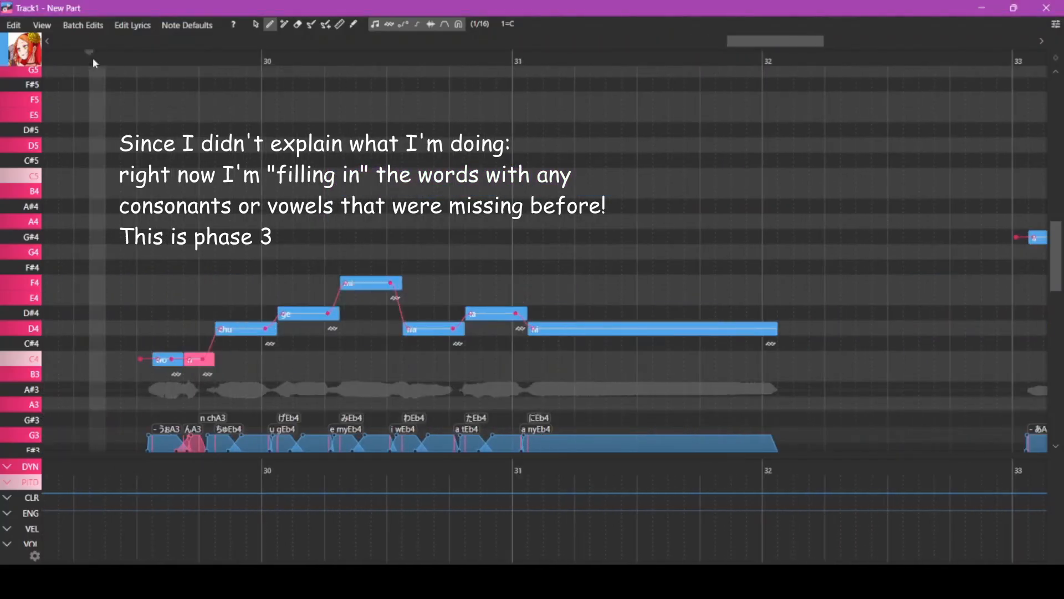
scroll(198, 187, "up", 2)
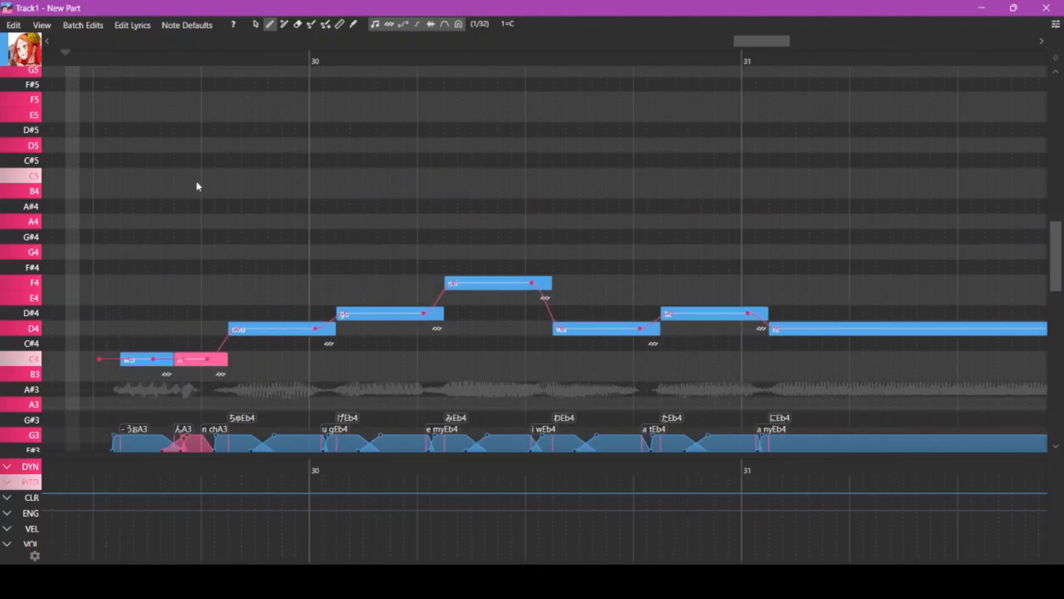
left_click(255, 24)
left_click(113, 192)
left_click_drag(107, 184, 482, 391)
left_click(416, 314)
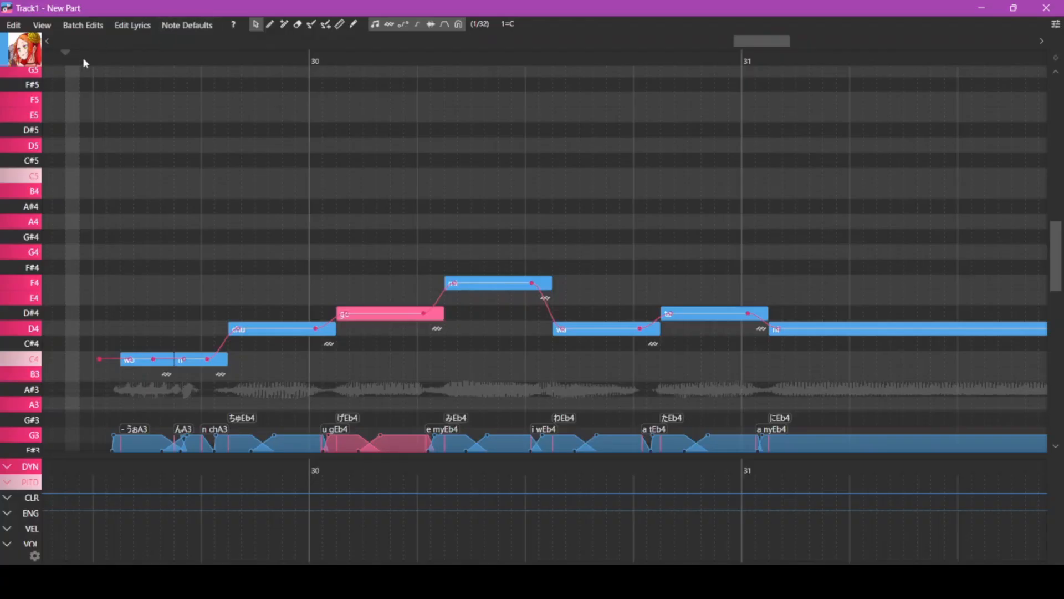
key("space")
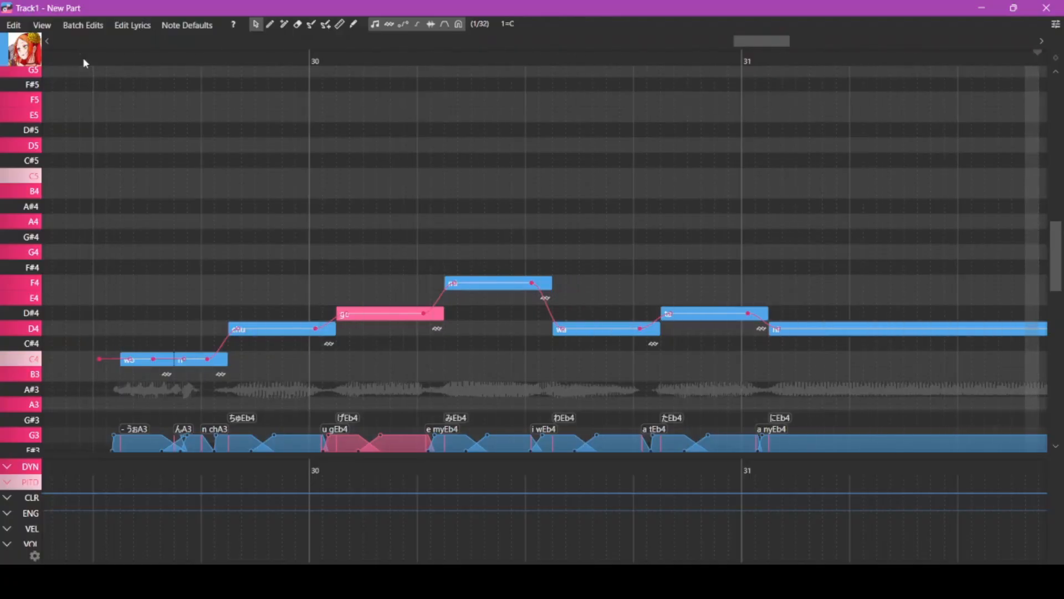
Step: Halve the "ge" note after bar 30 and fill the gap with a D#4 note with the quoted lyric "e v"
mouse_move(445, 315)
left_mouse_down()
mouse_move(390, 315)
mouse_move(441, 313)
left_mouse_up()
left_click(270, 24)
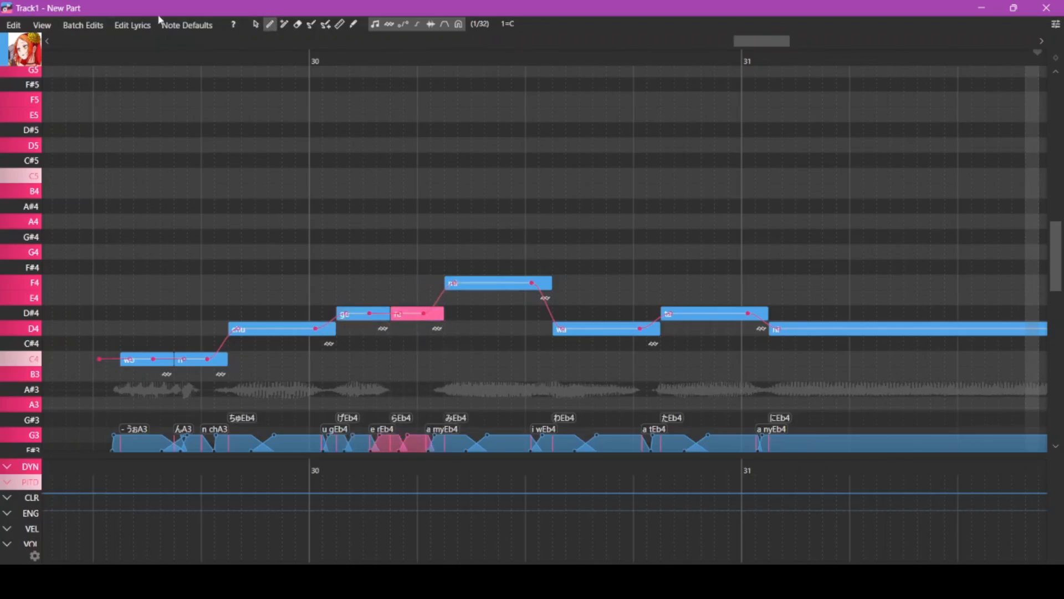
left_click(133, 25)
key("BackSpace")
type("v")
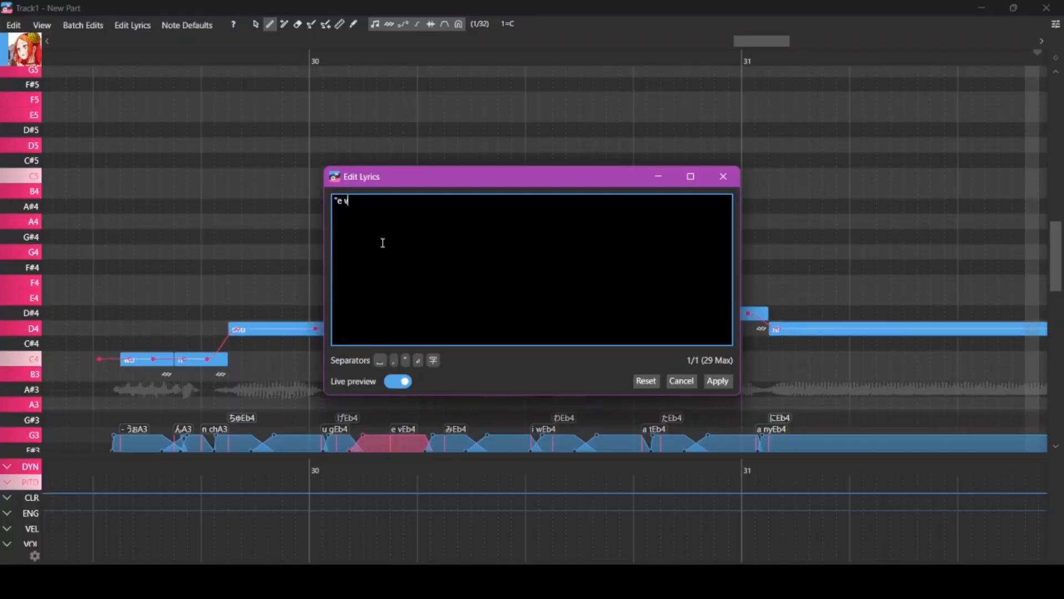
key("Return")
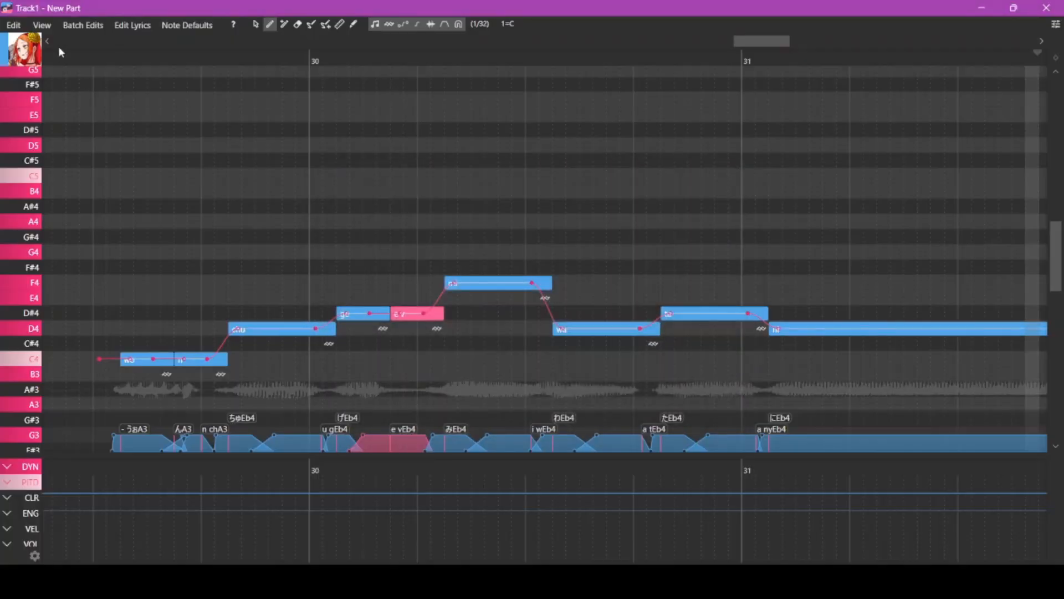
Step: Move the boundary between "ge" and "e v" to lengthen "ge", and play back the third phrase
left_click(61, 51)
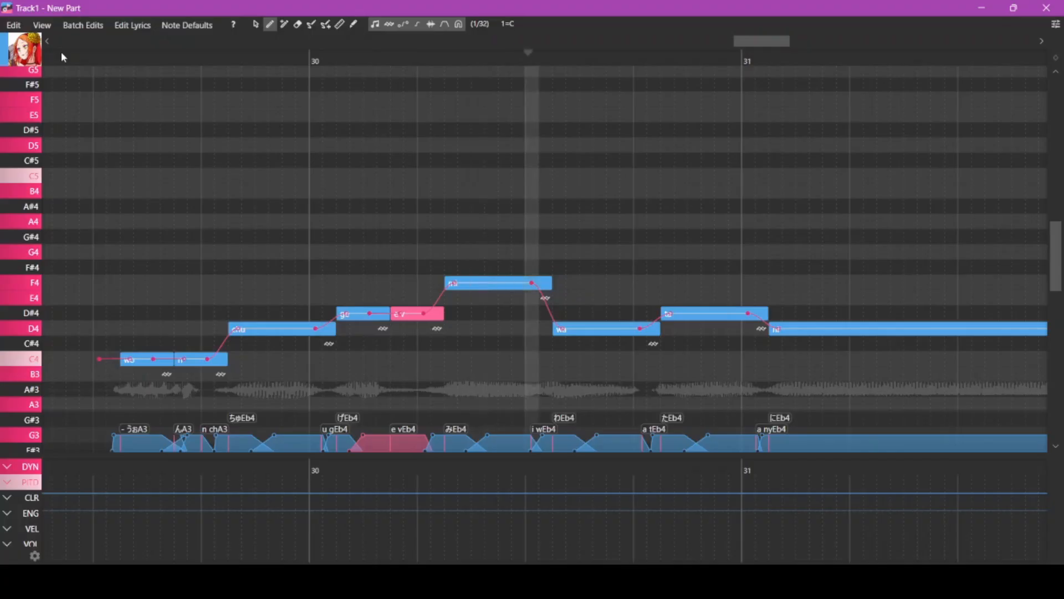
scroll(149, 148, "down", 2)
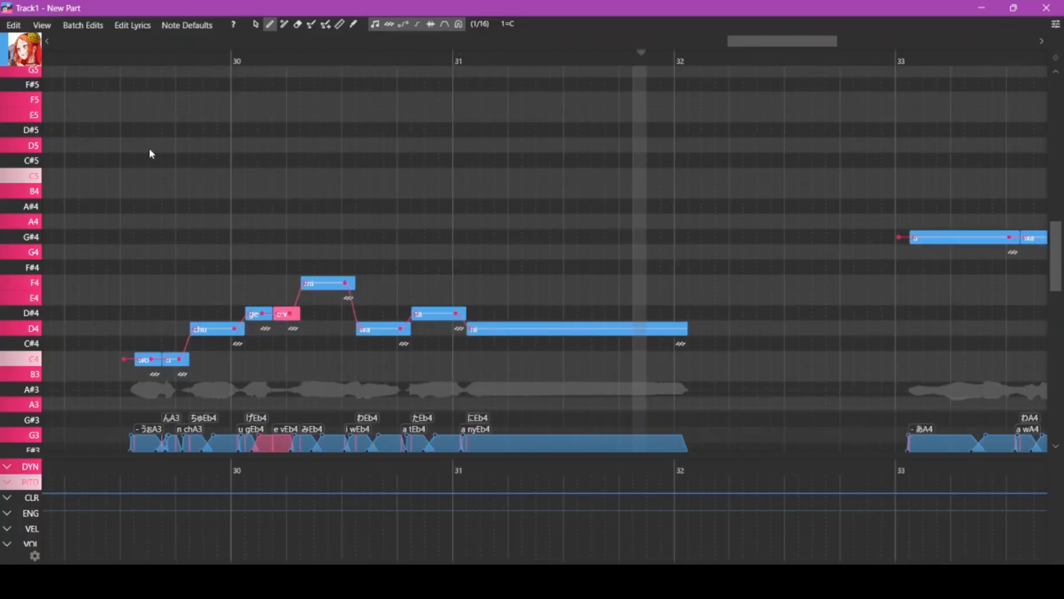
scroll(148, 147, "up", 3)
mouse_move(524, 317)
left_mouse_down()
mouse_move(559, 319)
mouse_move(530, 319)
mouse_move(540, 319)
left_mouse_up()
scroll(548, 324, "down", 3)
left_click(306, 56)
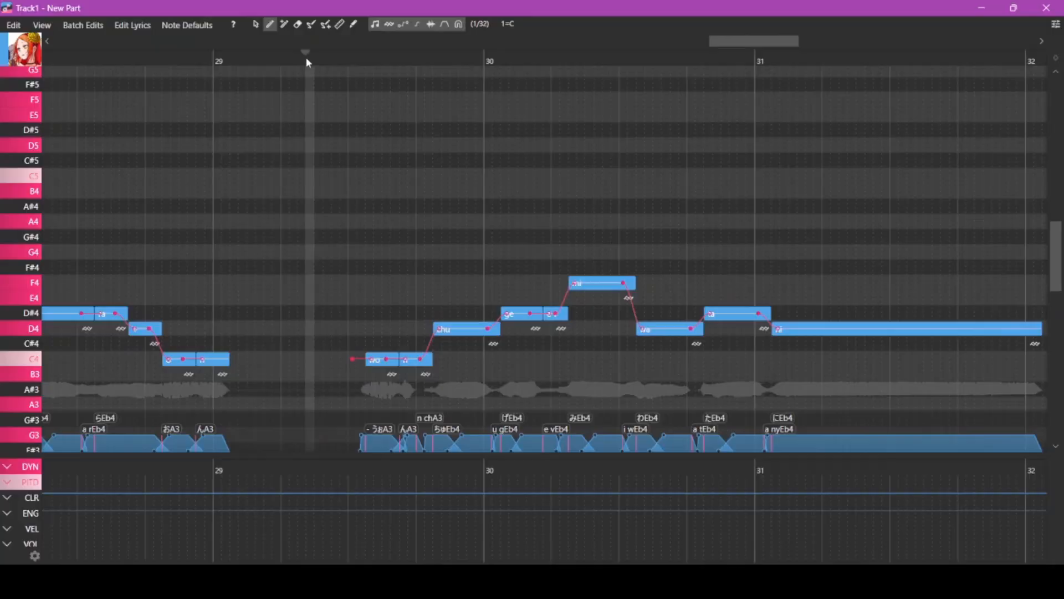
key("space")
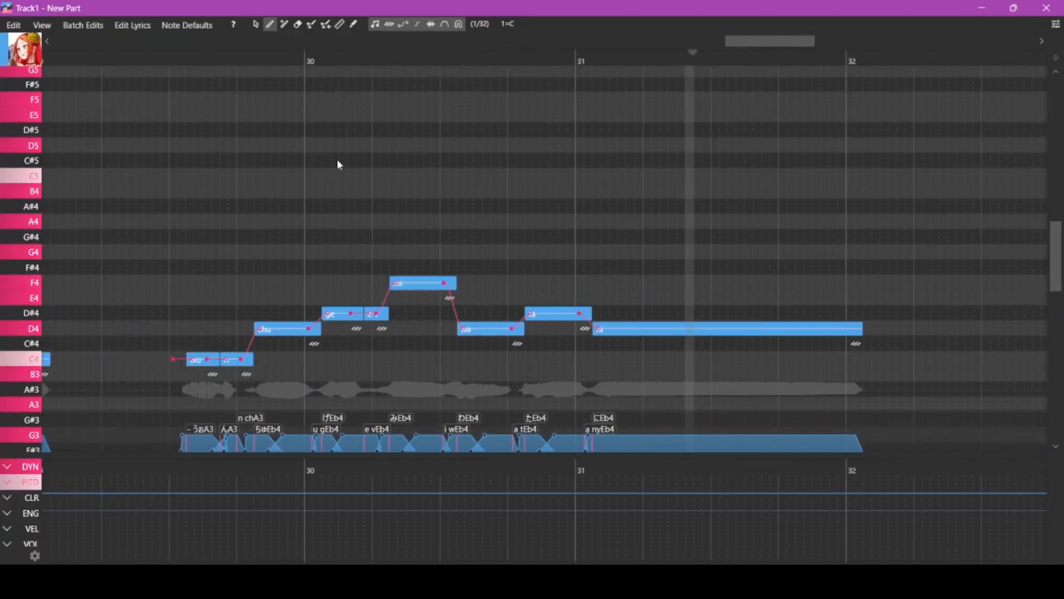
Step: Shorten the "da" note before bar 35 and add D#4 notes with the lyrics "o" and "n" ahead of "ba"
left_click(256, 24)
left_click_drag(376, 360, 385, 312)
scroll(384, 316, "down", 4)
scroll(604, 327, "up", 5)
left_click_drag(531, 328, 487, 311)
left_click(133, 25)
left_click(718, 381)
left_click(270, 23)
scroll(344, 245, "down", 4)
left_click(255, 24)
left_click(133, 25)
type("ra rao n")
left_click(717, 380)
Step: Edit the lyric of the A#4 note just after bar 35
left_click(521, 206)
left_click(132, 25)
type("ma")
left_click(718, 381)
scroll(480, 316, "up", 4)
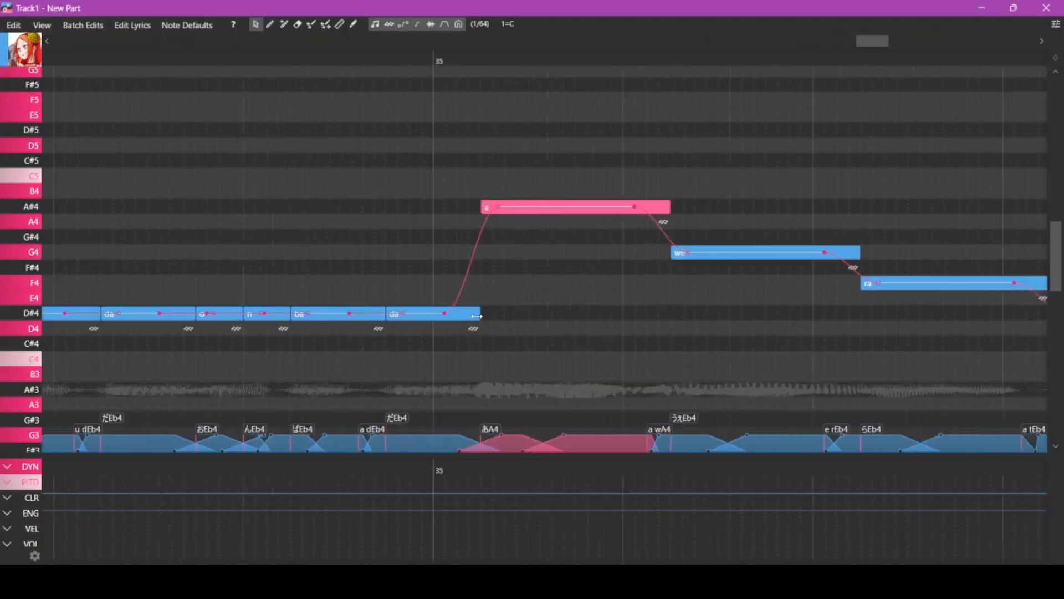
Step: Halve the "ma" note just after bar 35 and fill the gap with an A#4 note with the lyric "o"
scroll(517, 332, "down", 3)
scroll(428, 217, "right", 2)
left_click(418, 214)
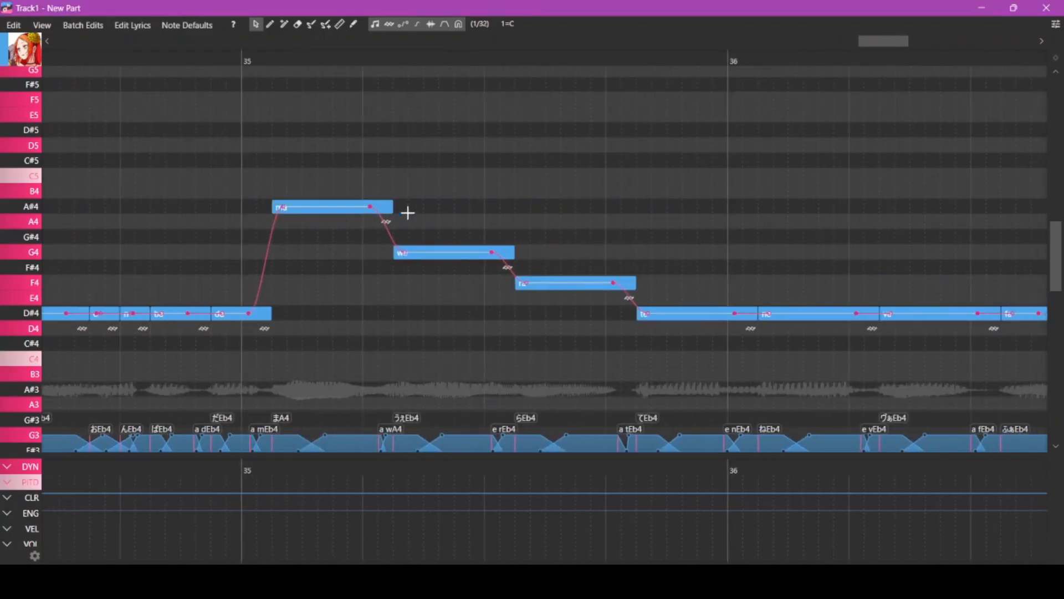
left_click_drag(390, 206, 332, 206)
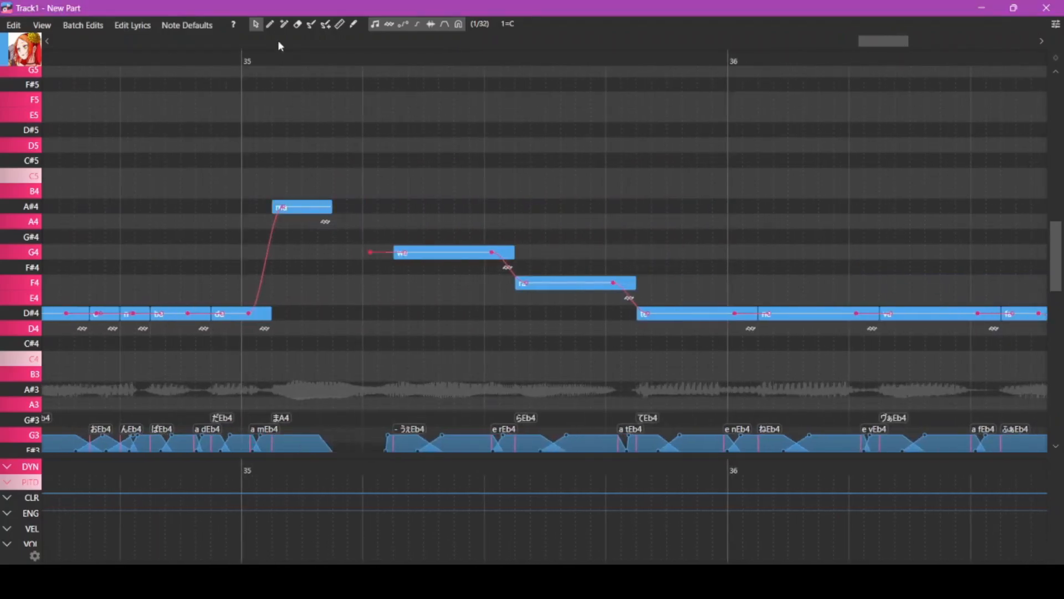
left_click_drag(333, 207, 391, 207)
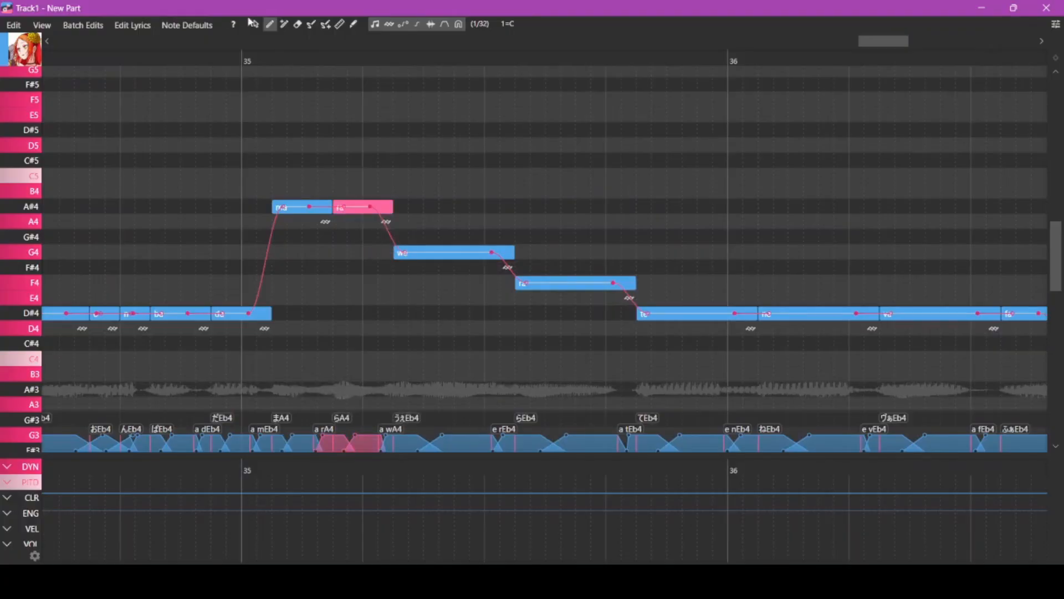
left_click(253, 24)
left_click(136, 24)
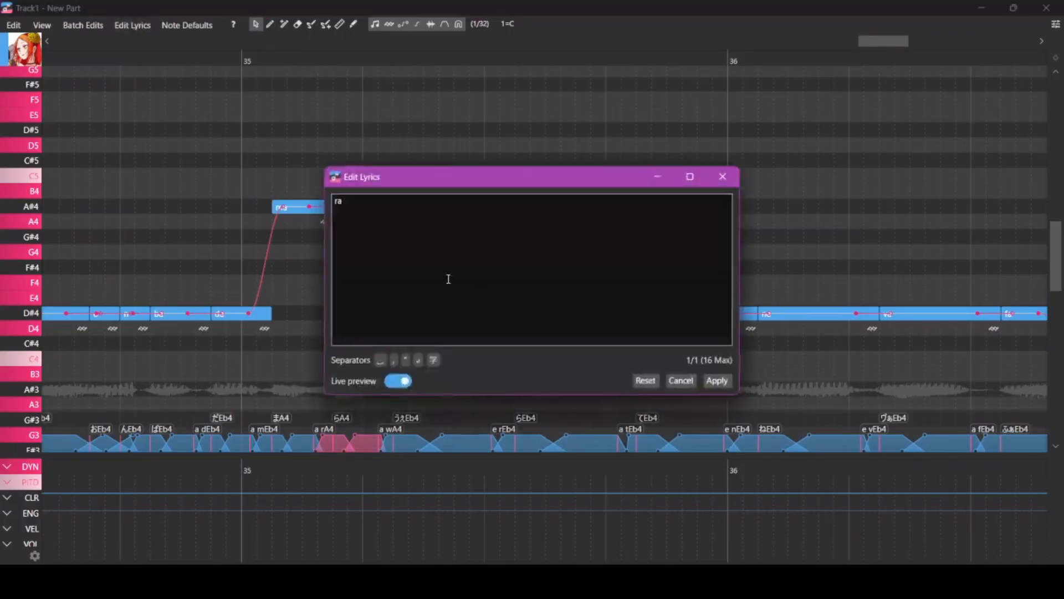
key("BackSpace")
key("BackSpace")
type("o")
key("Return")
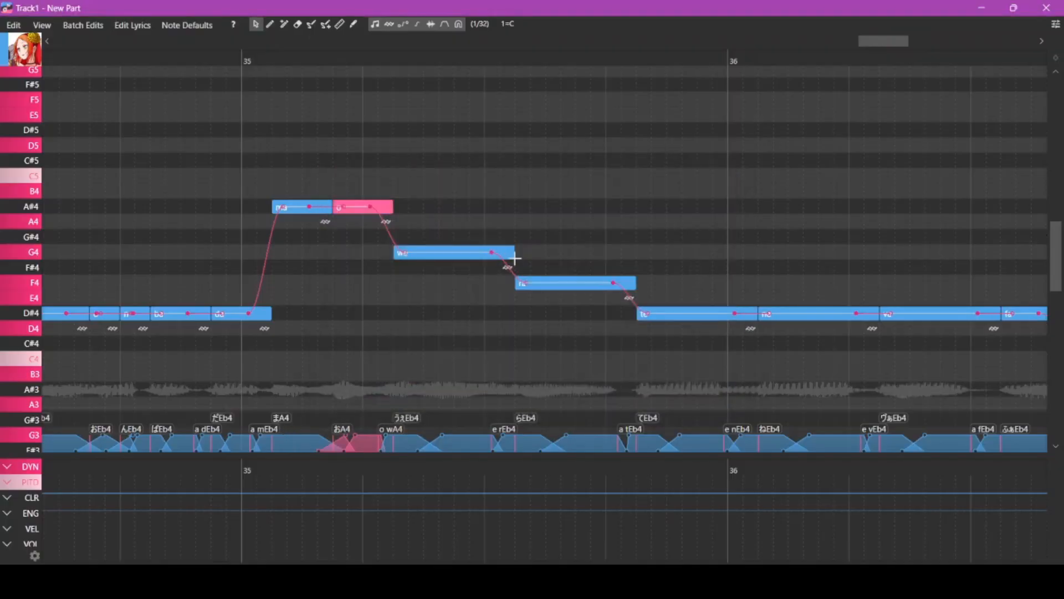
Step: Halve the G4 "we" and F4 "ra" notes, filling the gaps with two short G4 notes and one F4 note
mouse_move(514, 248)
left_mouse_down()
mouse_move(446, 251)
mouse_move(514, 254)
left_mouse_up()
left_click(270, 24)
left_click_drag(634, 282, 571, 290)
left_click_drag(577, 283, 635, 284)
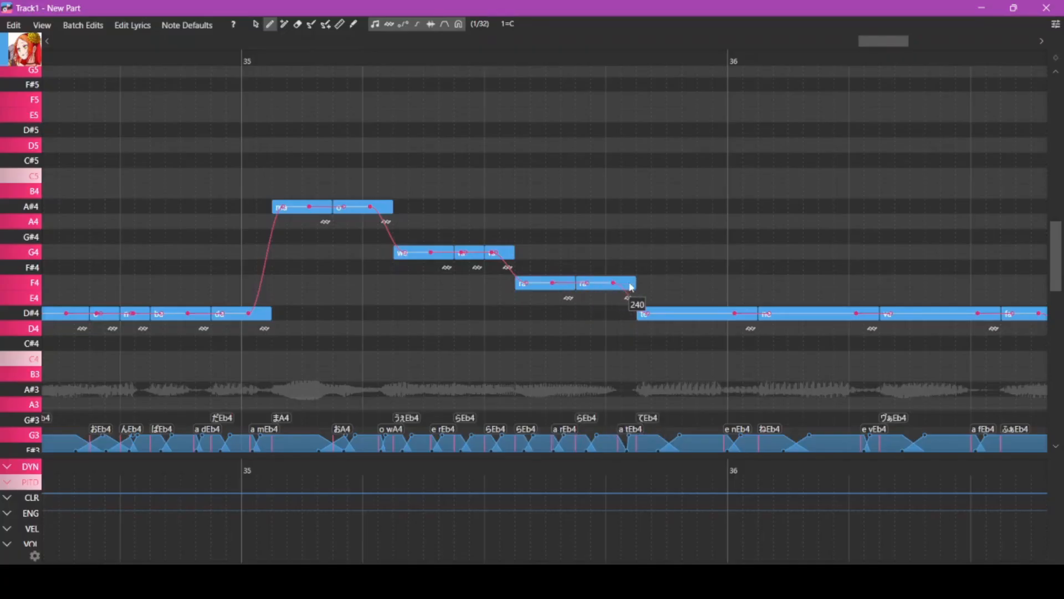
Step: Set the lyrics of the two short G4 notes following "we" to "i" and the quoted "i s"
left_click(255, 25)
left_click_drag(463, 205, 516, 260)
left_click(130, 26)
key("ctrl+a")
key("BackSpace")
type("i s")
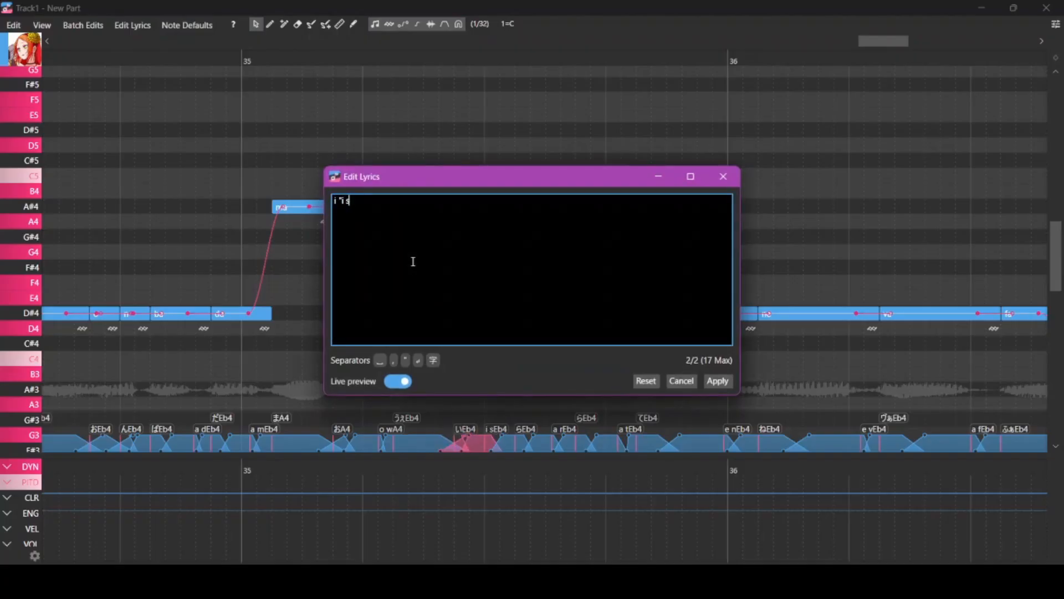
type("u")
key("Return")
Step: Set the lyric of the second F4 note, following "ra", to the quoted "a s"
left_click(612, 283)
left_click(132, 26)
key("BackSpace")
key("BackSpace")
type("s")
key("Return")
scroll(561, 306, "right", 3)
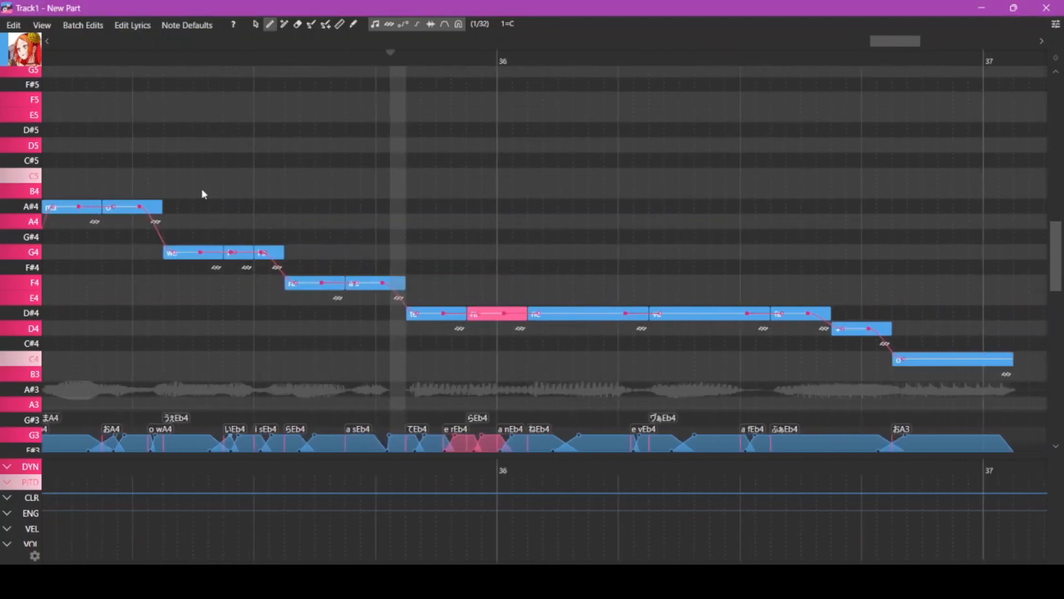
Step: Set the lyric of the D#4 note between "te" and "ne" to the quoted "e n"
scroll(202, 189, "down", 2)
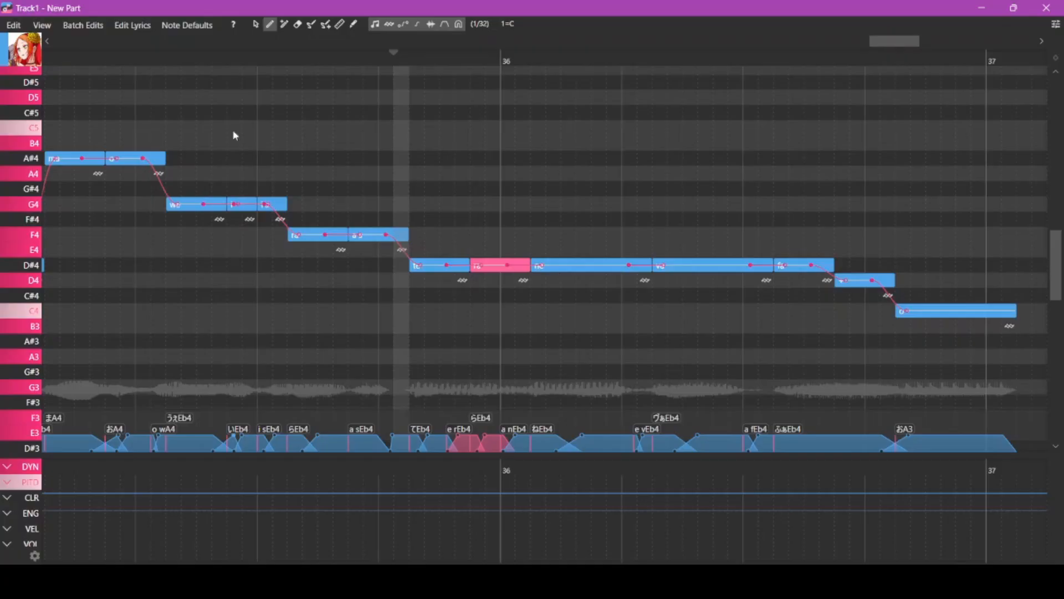
left_click(296, 60)
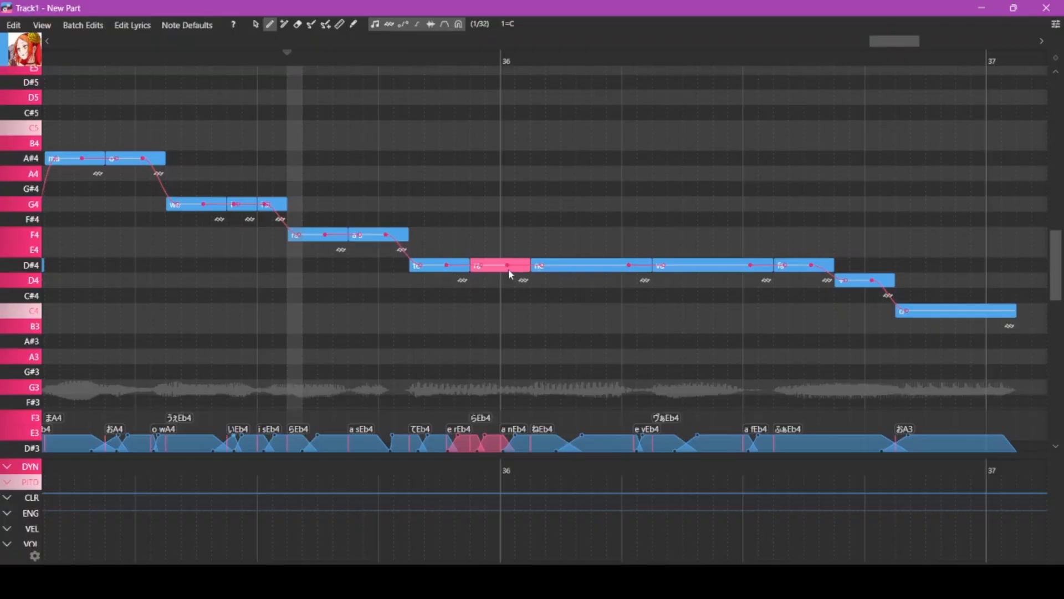
scroll(459, 286, "up", 3)
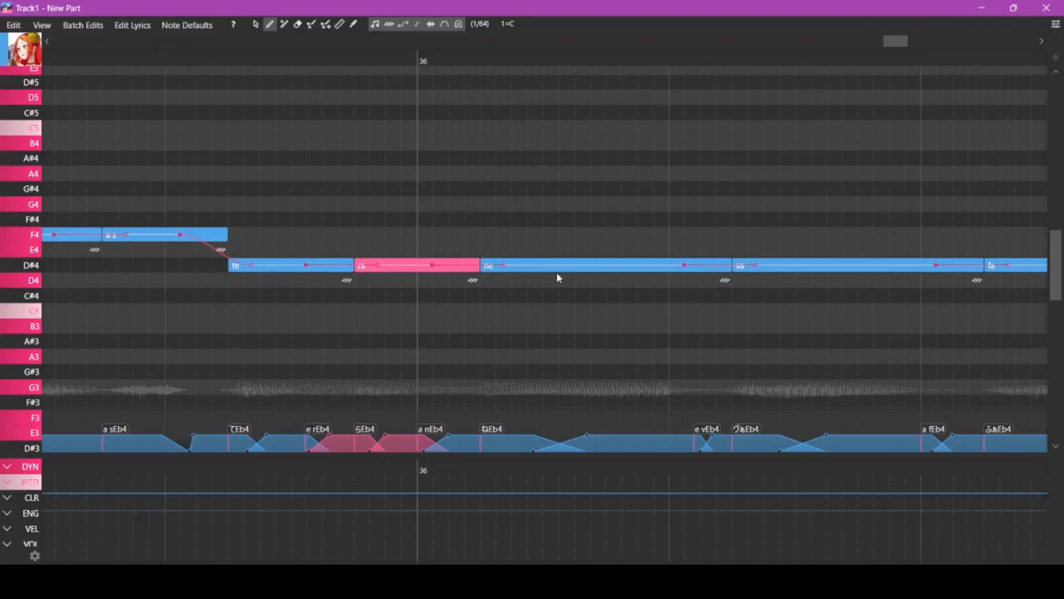
left_click(133, 25)
key("BackSpace")
type("\"e n\"")
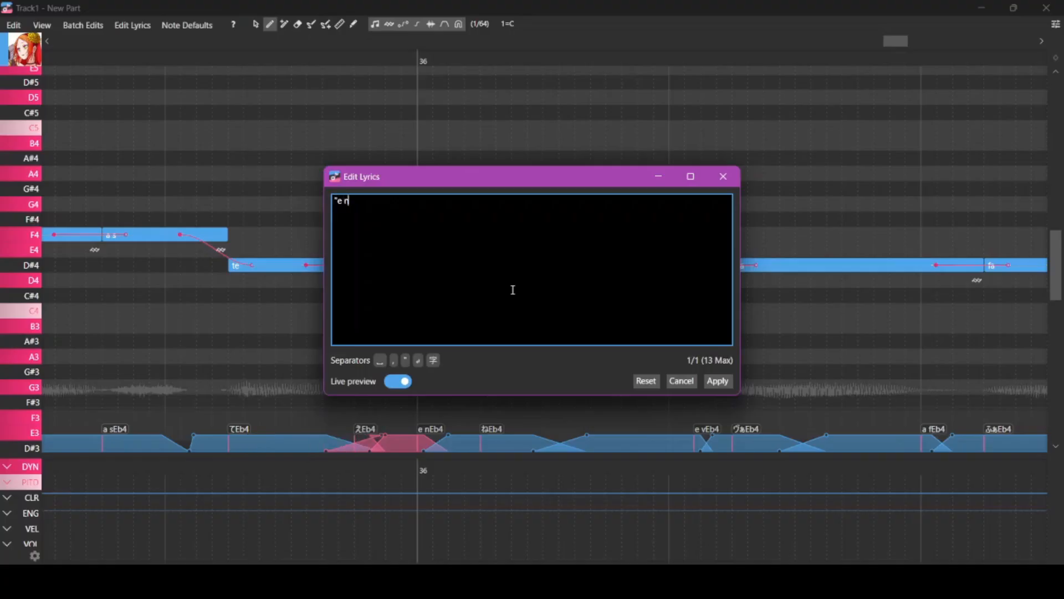
key("Return")
Step: Select the "te", "e n" and "ne" notes around bar 36 and play back the phrase up to bar 37
left_click(565, 264)
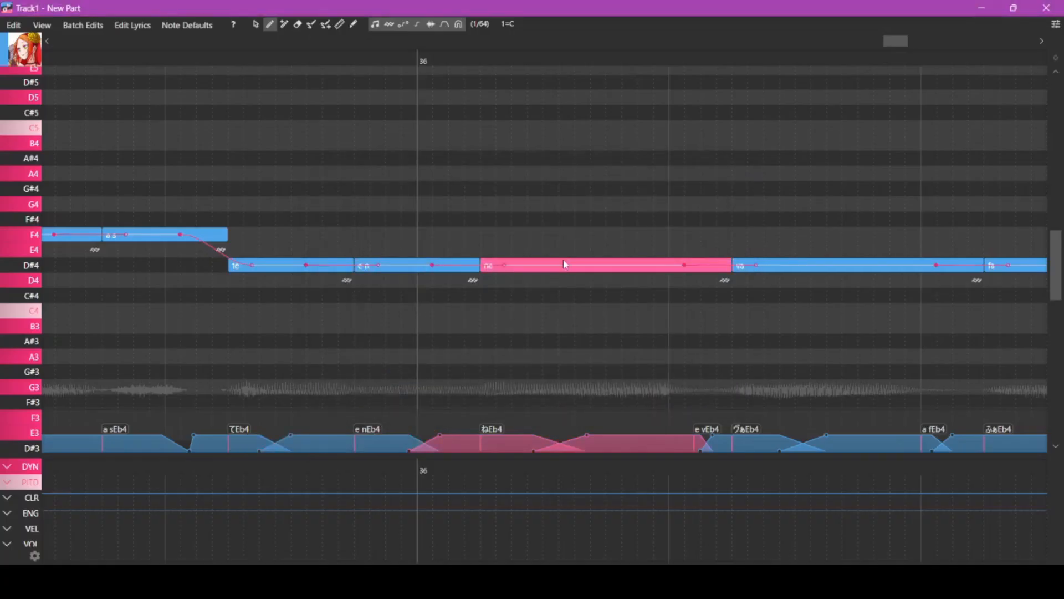
left_click(401, 261)
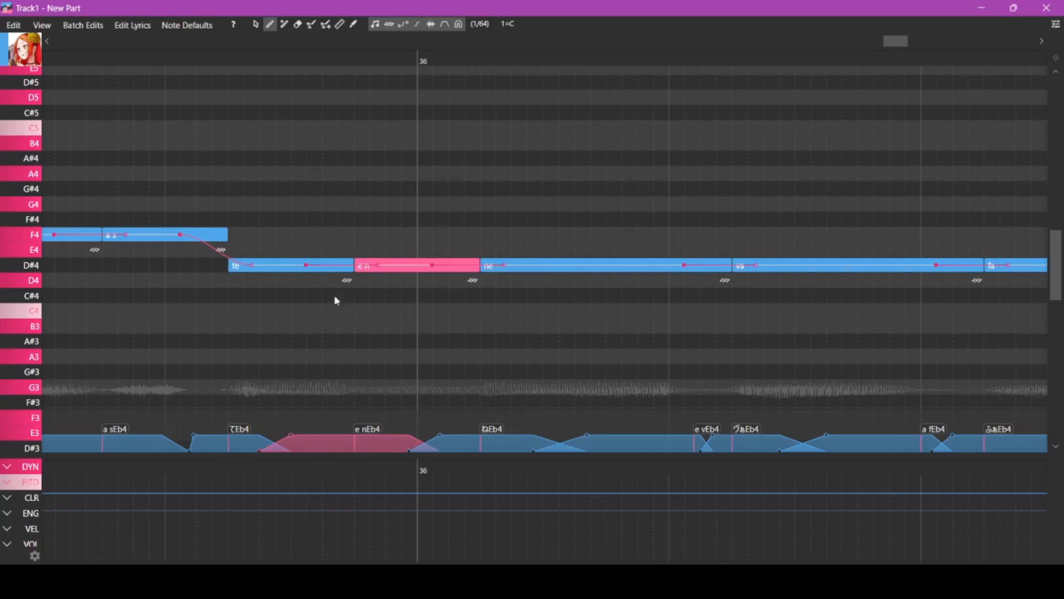
left_click(255, 24)
left_click_drag(272, 151, 556, 325)
scroll(556, 325, "down", 3)
left_click(275, 52)
key("space")
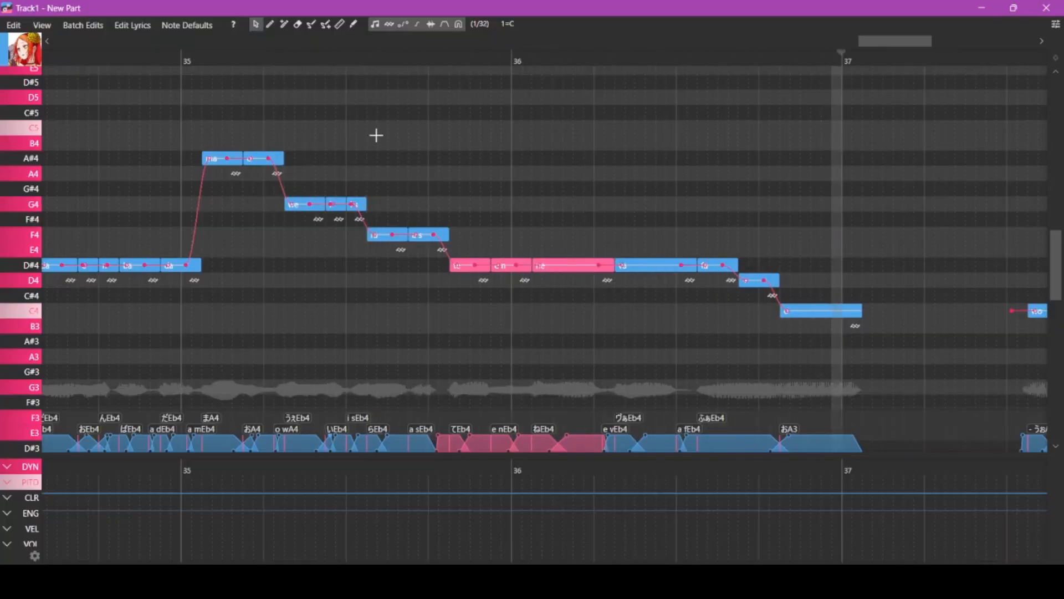
key("space")
Step: Set the lyric of the short C4 note just after bar 37 to the quoted "o n"
left_click(132, 25)
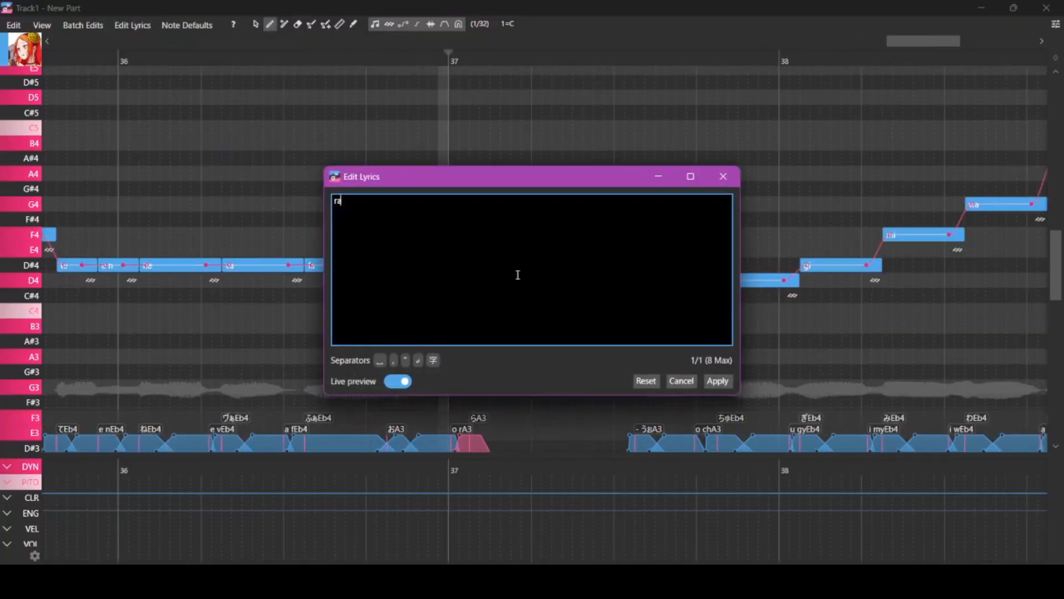
key("BackSpace")
type("n")
key("Return")
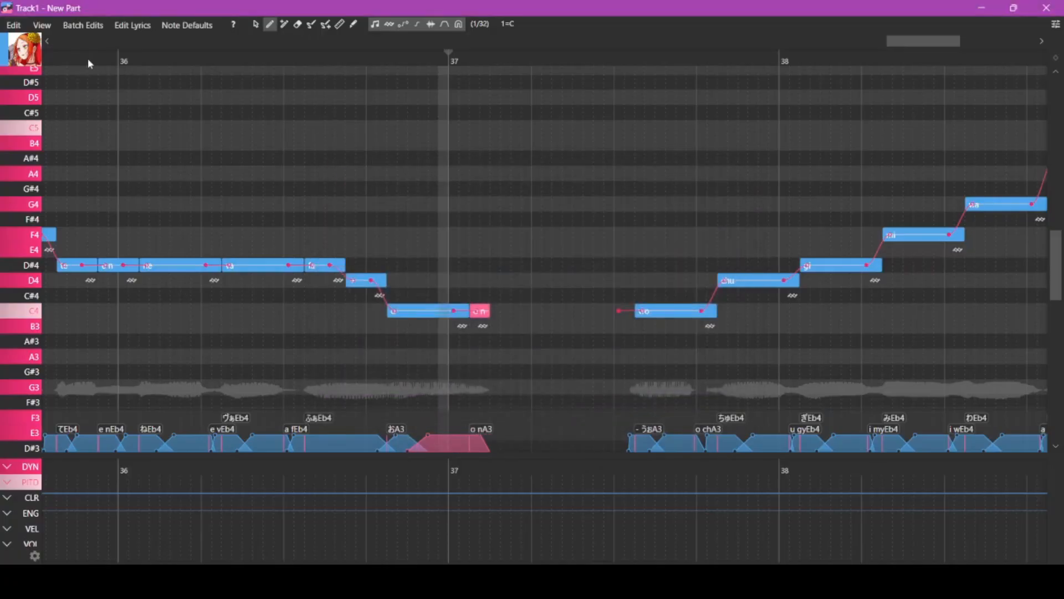
left_click(92, 159)
scroll(96, 166, "left", 3)
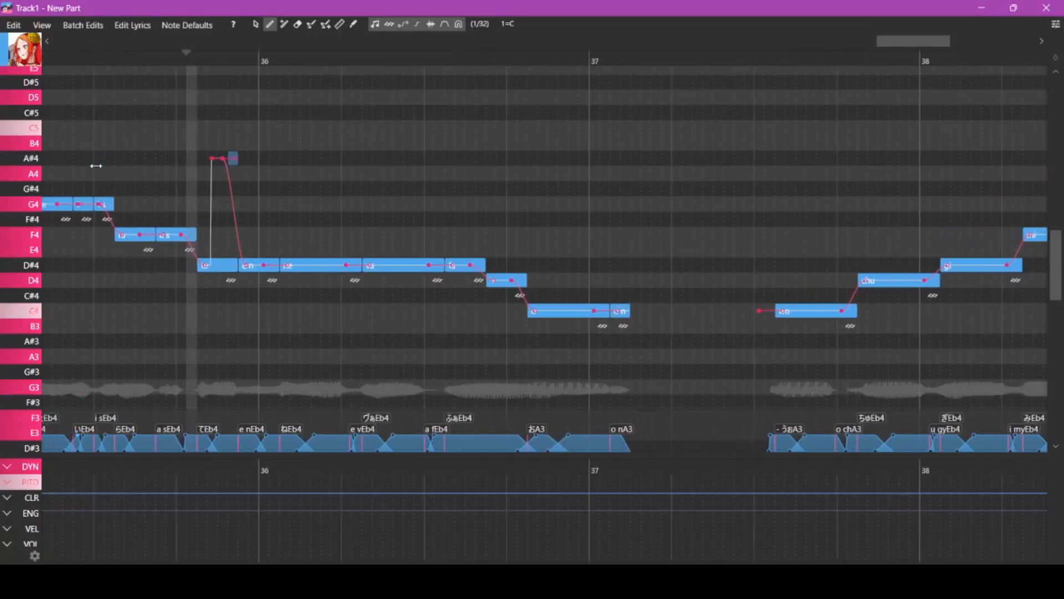
key("ctrl+z")
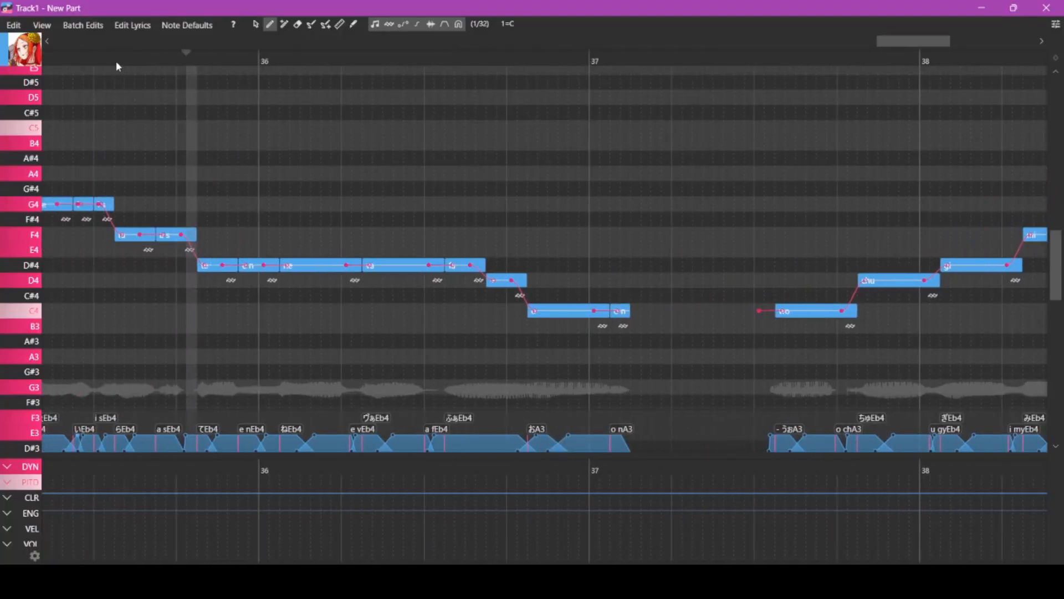
Step: Play back the vocal line and set the playhead just before the first phrase at bar 25
key("space")
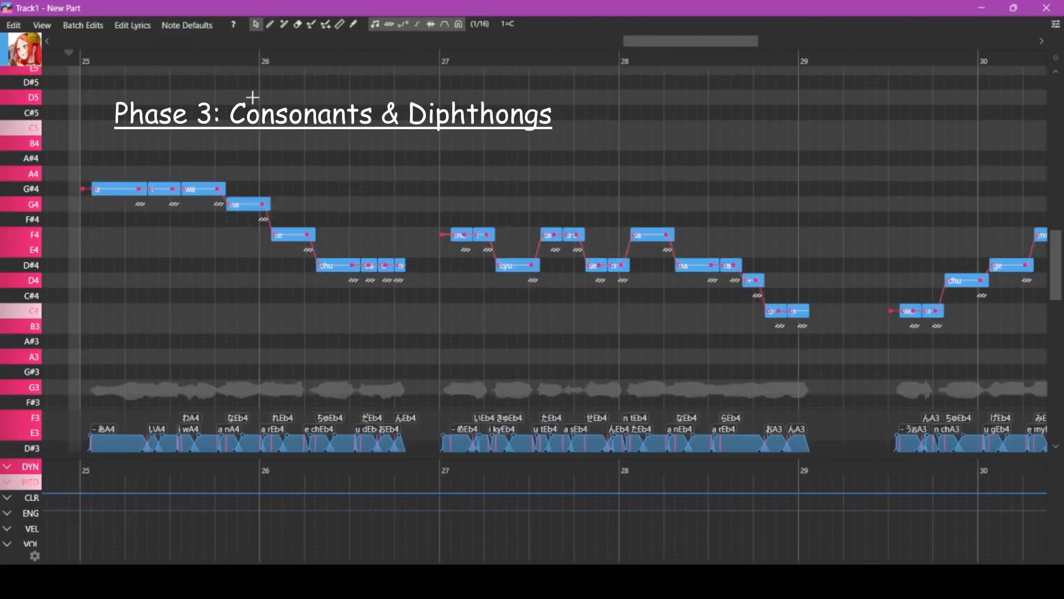
key("space")
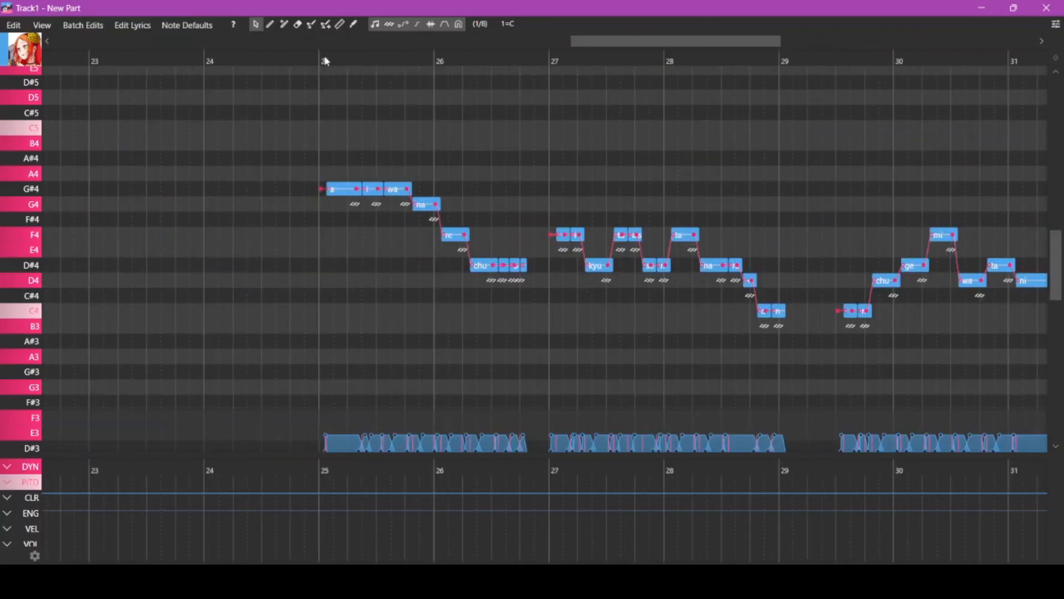
left_click(326, 61)
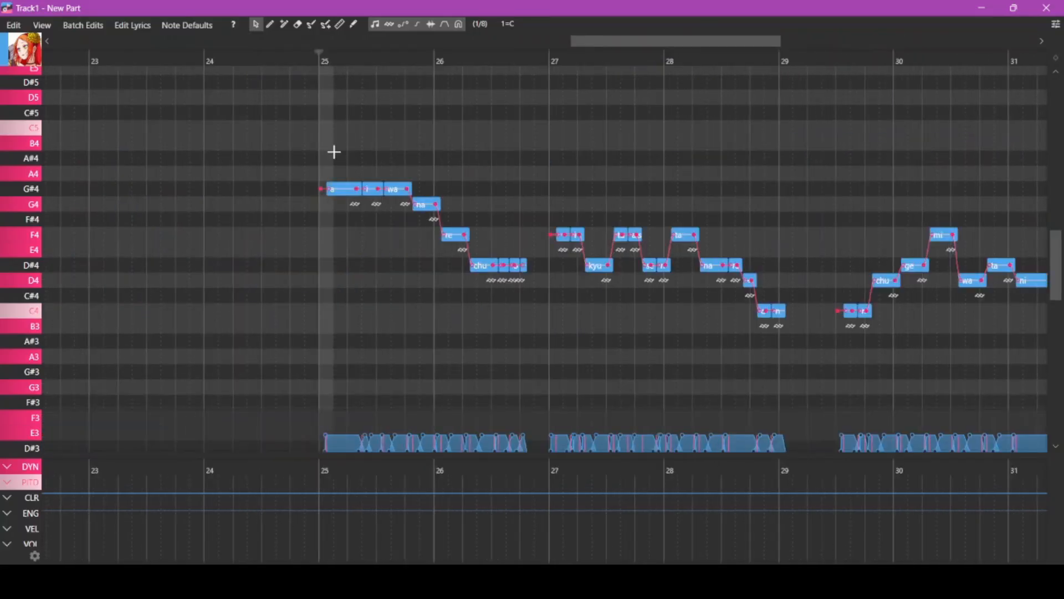
scroll(332, 153, "up", 4)
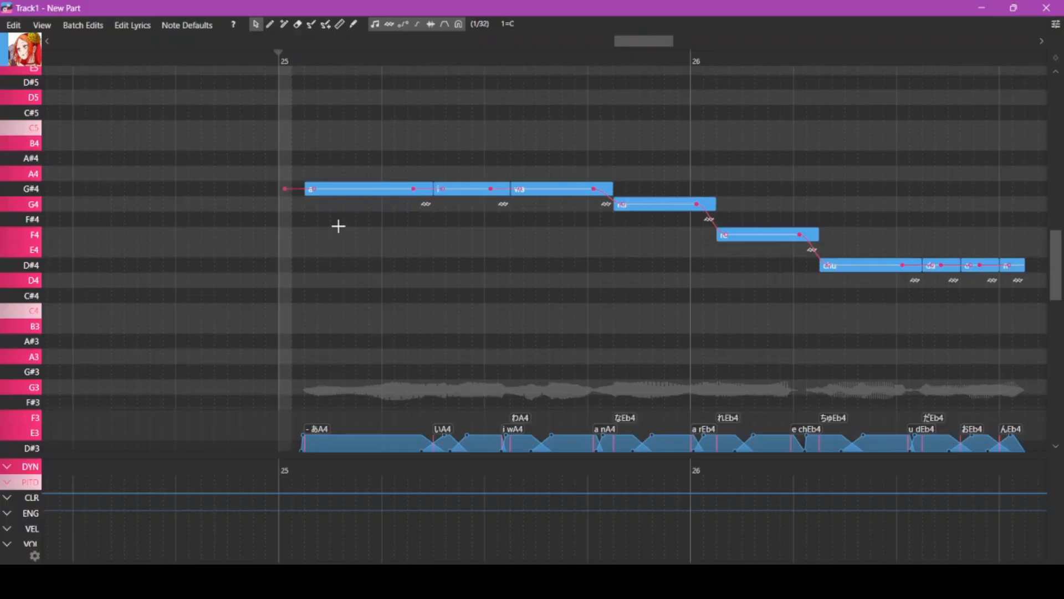
scroll(338, 225, "right", 3)
scroll(339, 226, "down", 1)
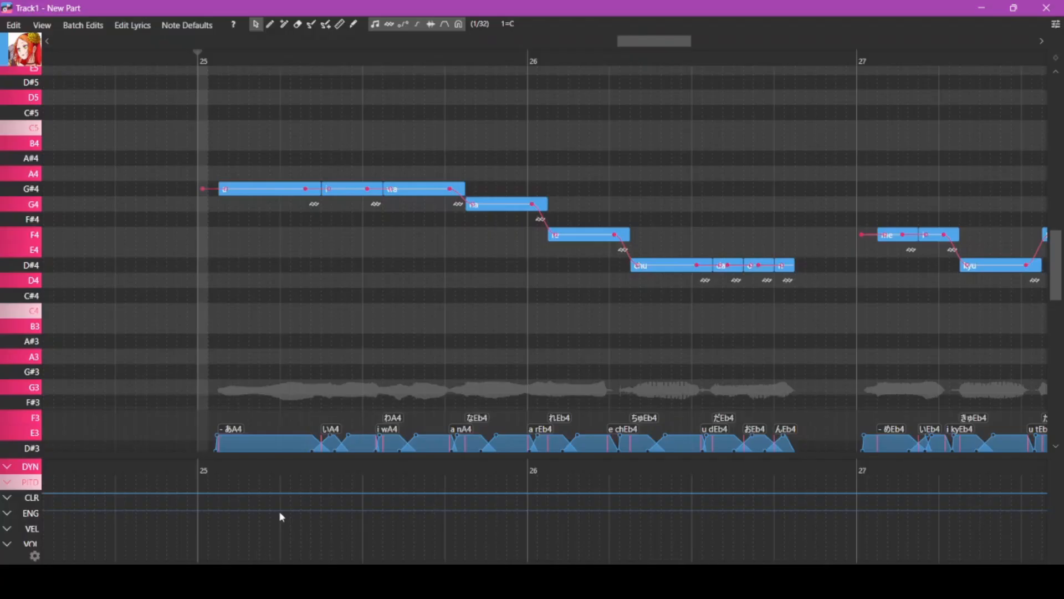
left_click(158, 65)
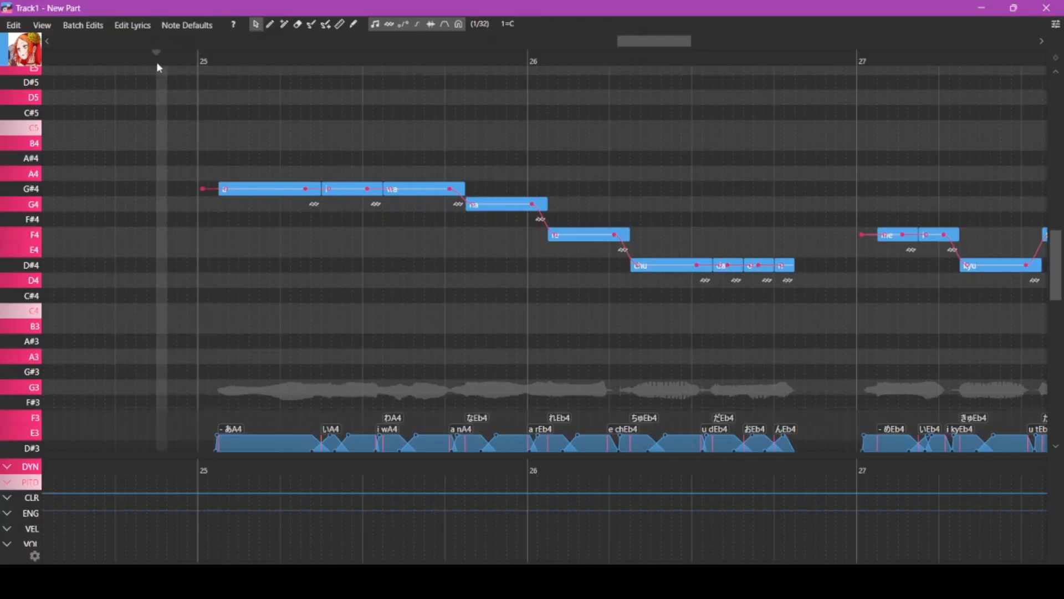
Step: Try an earlier start for the "i w" phoneme, undo it, and play back the selected first phrase
mouse_move(375, 441)
left_mouse_down()
mouse_move(363, 441)
mouse_move(383, 441)
mouse_move(355, 442)
left_mouse_up()
key("ctrl+z")
left_click_drag(175, 73, 814, 358)
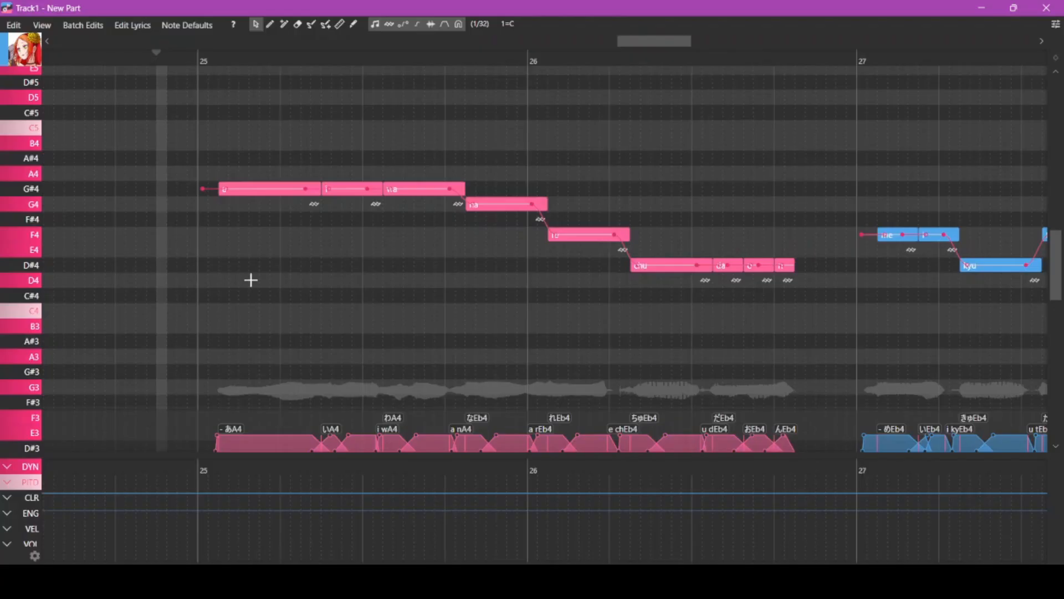
scroll(231, 211, "down", 3)
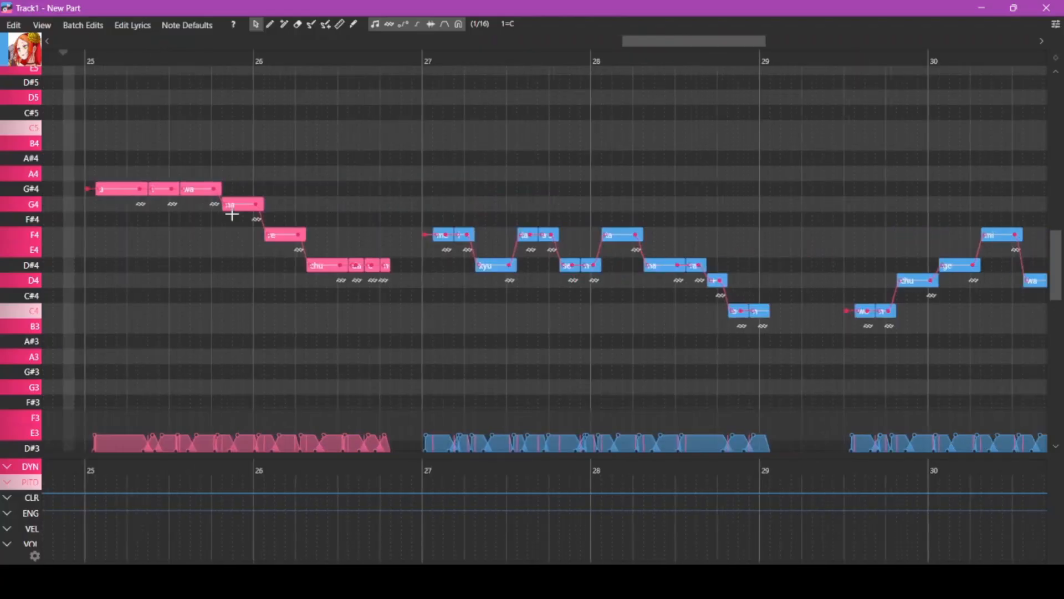
scroll(143, 70, "left", 1)
key("space")
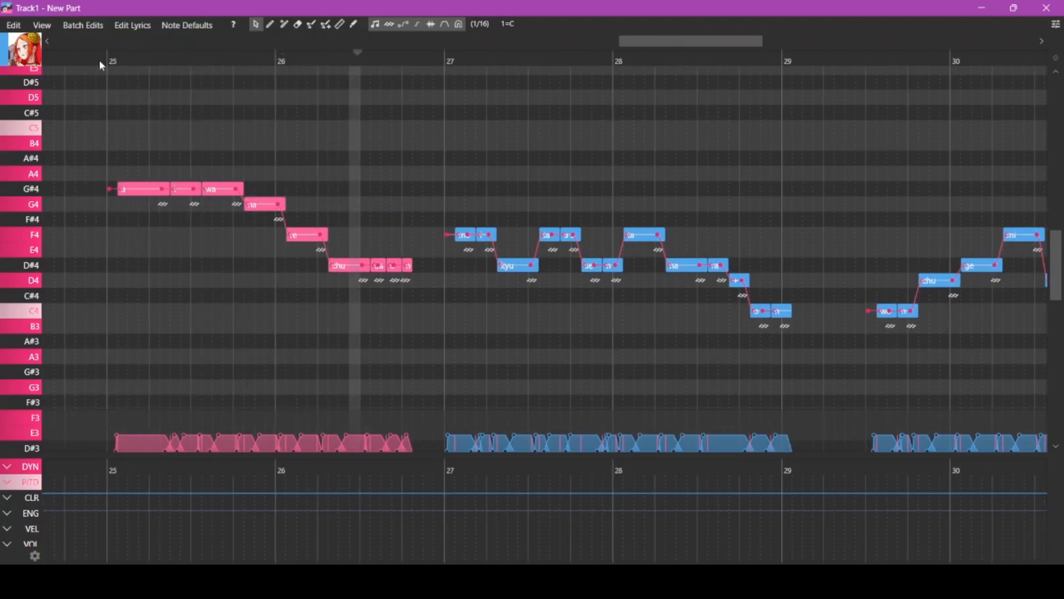
key("space")
Step: Switch to the main OpenUtau window and play back the Track3 reference audio from just before bar 25
scroll(98, 60, "up", 3)
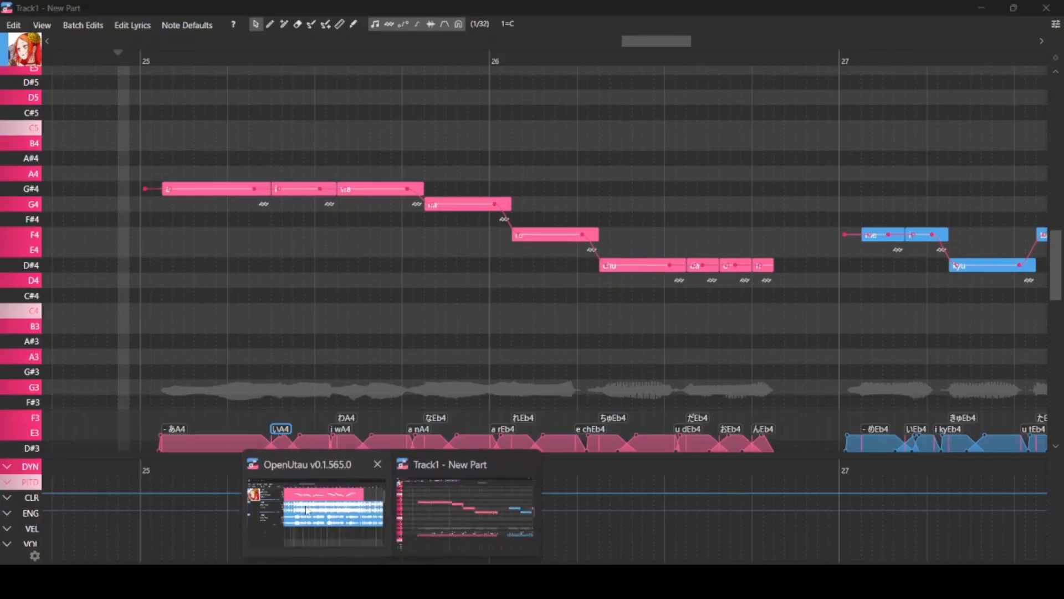
left_click(310, 513)
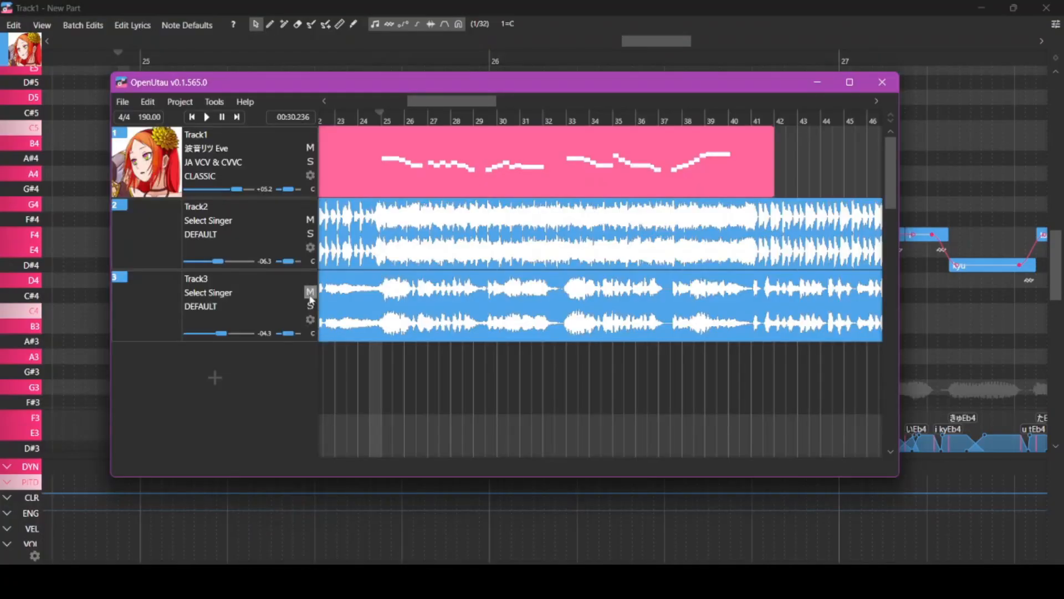
left_click(386, 123)
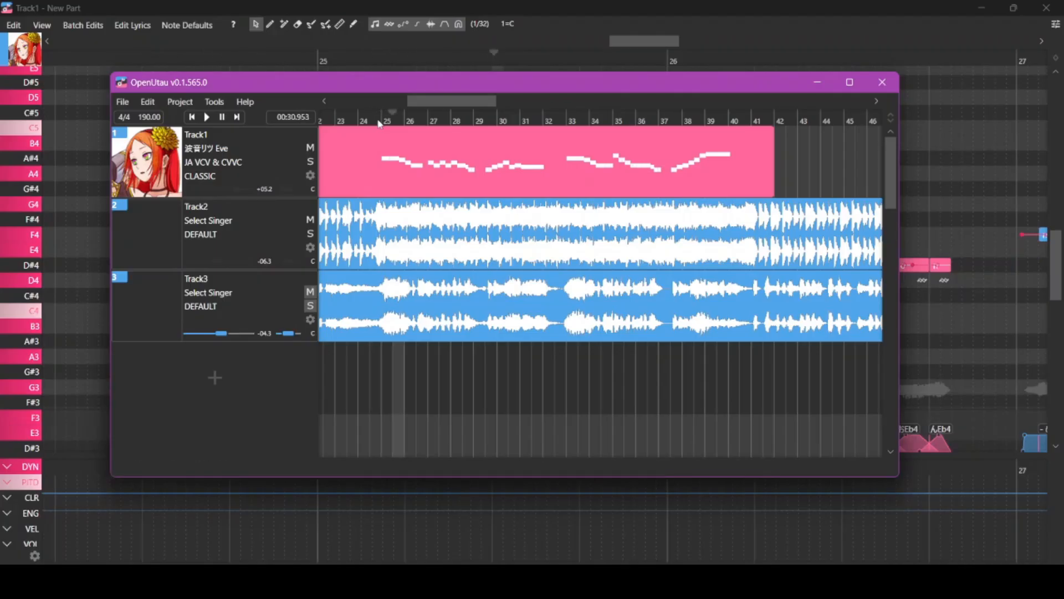
left_click(379, 121)
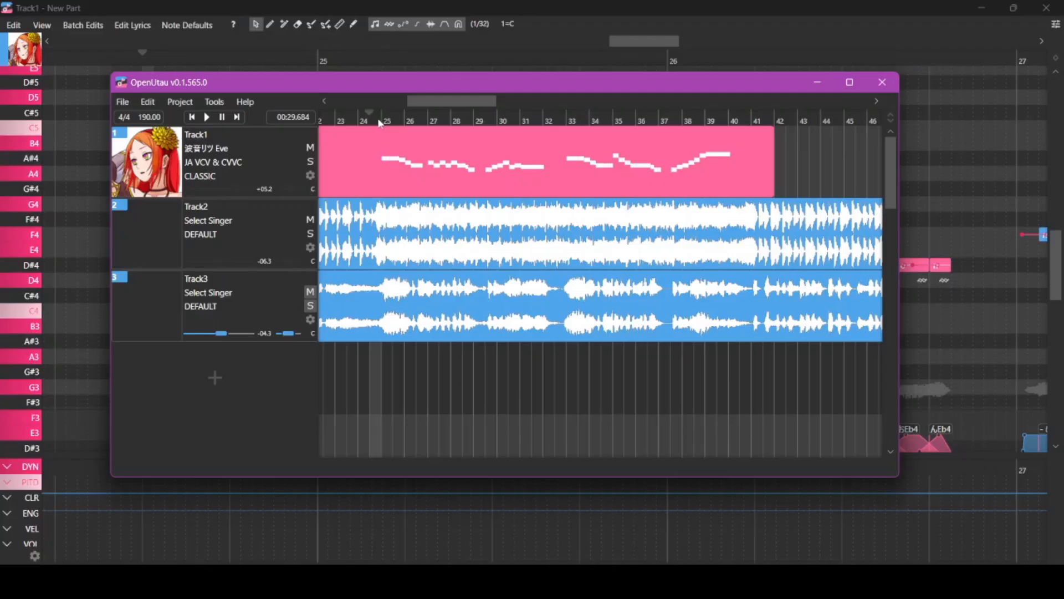
key("space")
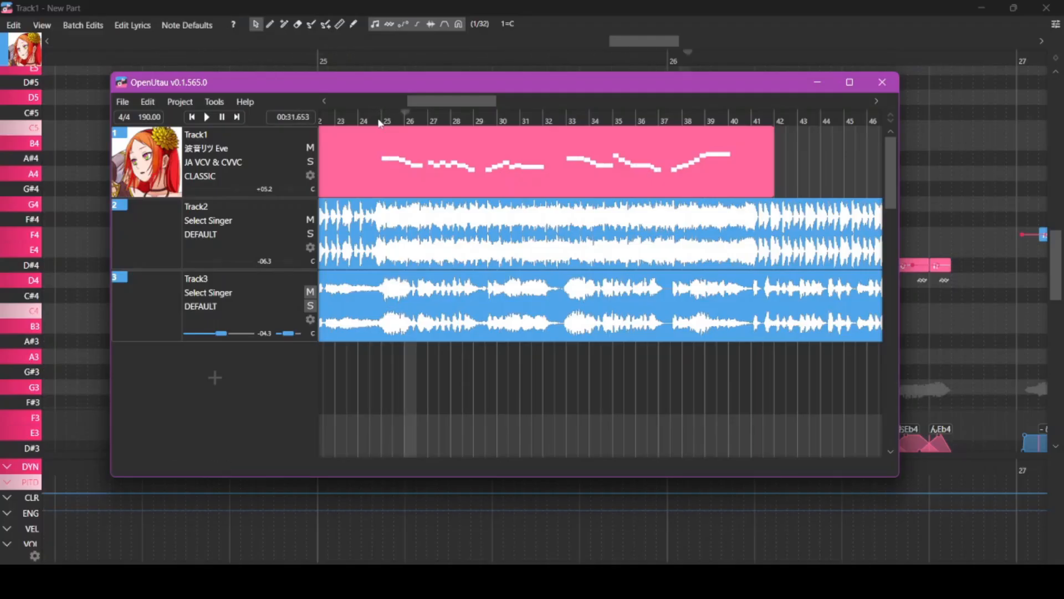
Step: Try an earlier start for the "i w" phoneme inside the "i" note after bar 25 and play back the phrase
left_click(262, 65)
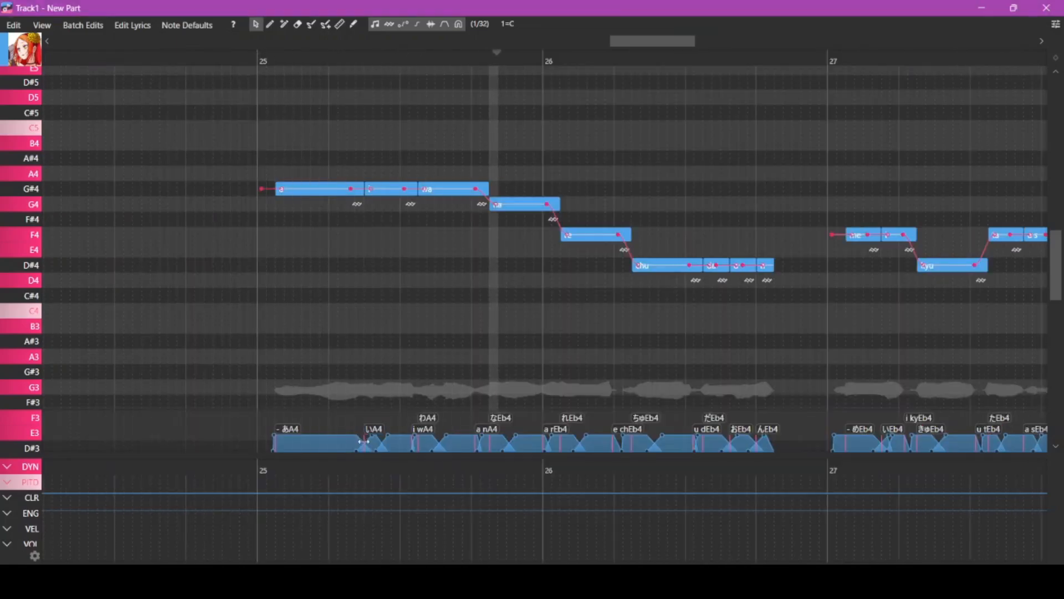
left_click(390, 187)
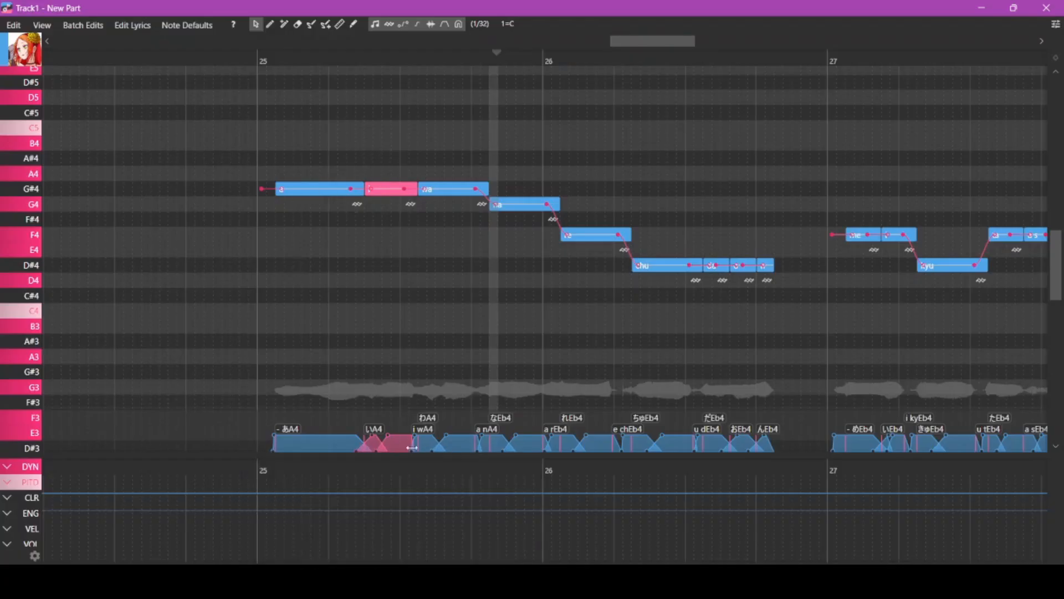
left_click_drag(411, 442, 383, 443)
left_click(216, 52)
key("space")
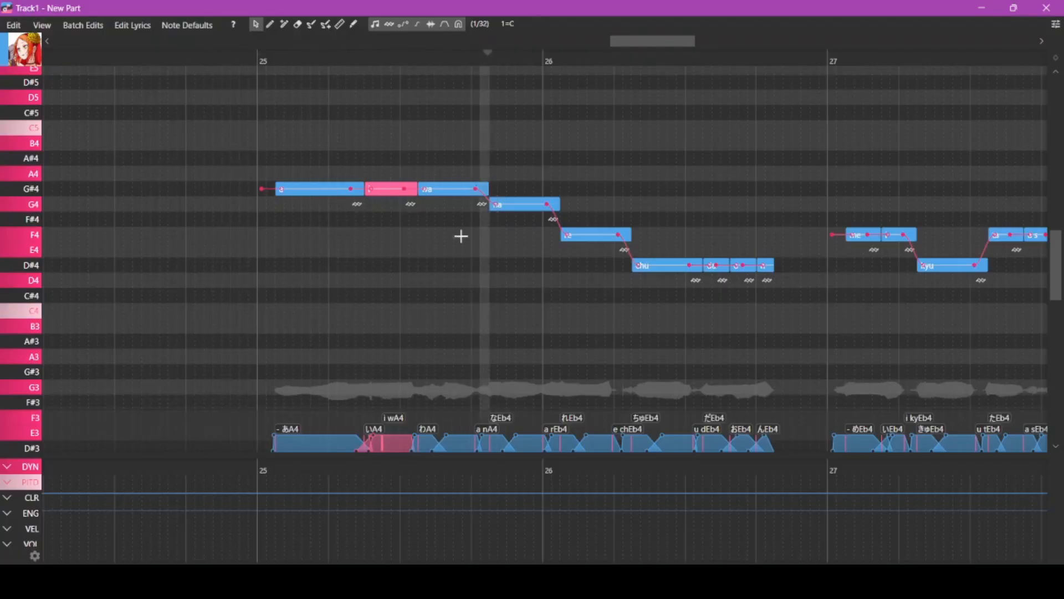
key("space")
left_click_drag(382, 446, 388, 446)
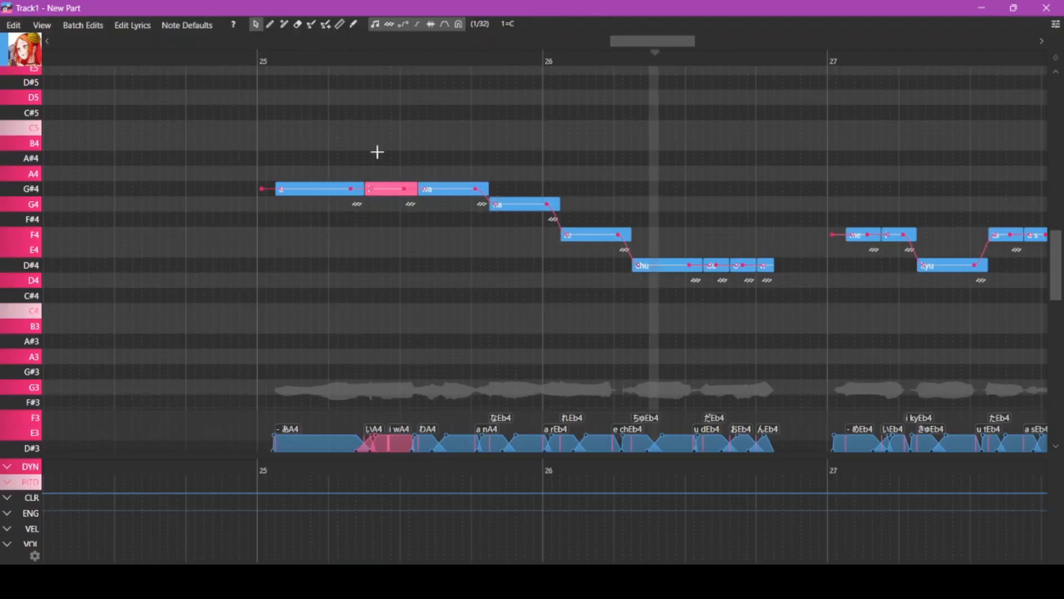
Step: Delete the "i" note after bar 25, extend "a" to meet "wa", start the "a w" phoneme earlier and play back
key("Delete")
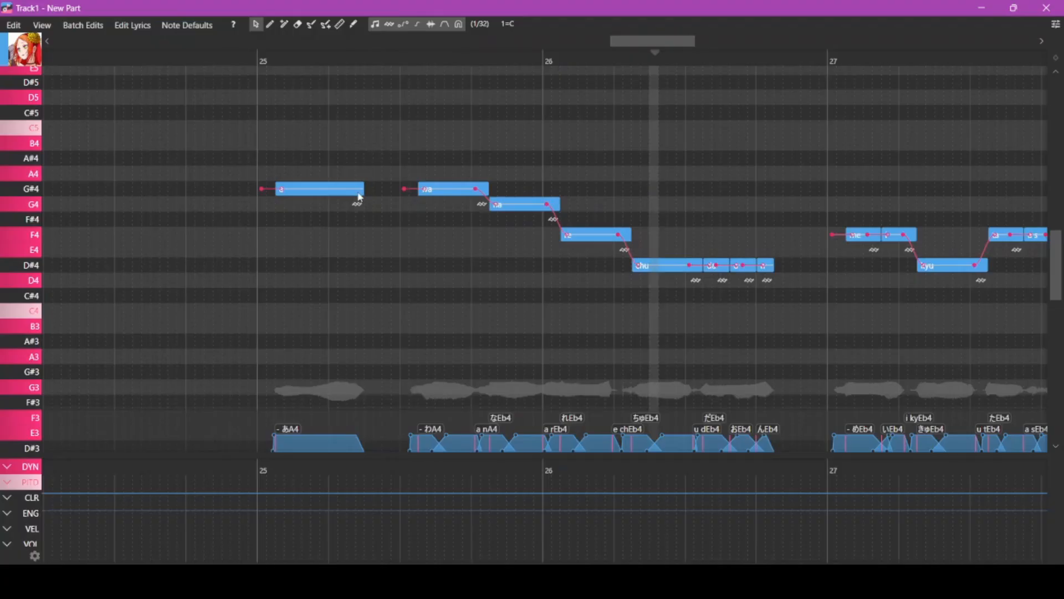
left_click_drag(363, 190, 417, 191)
left_click_drag(410, 444, 379, 443)
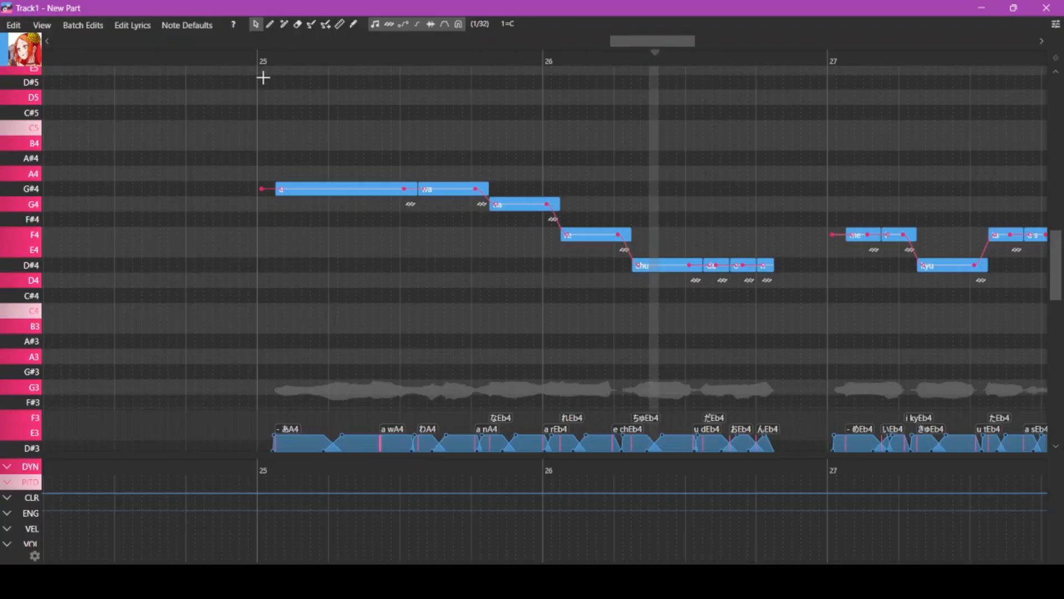
left_click(214, 57)
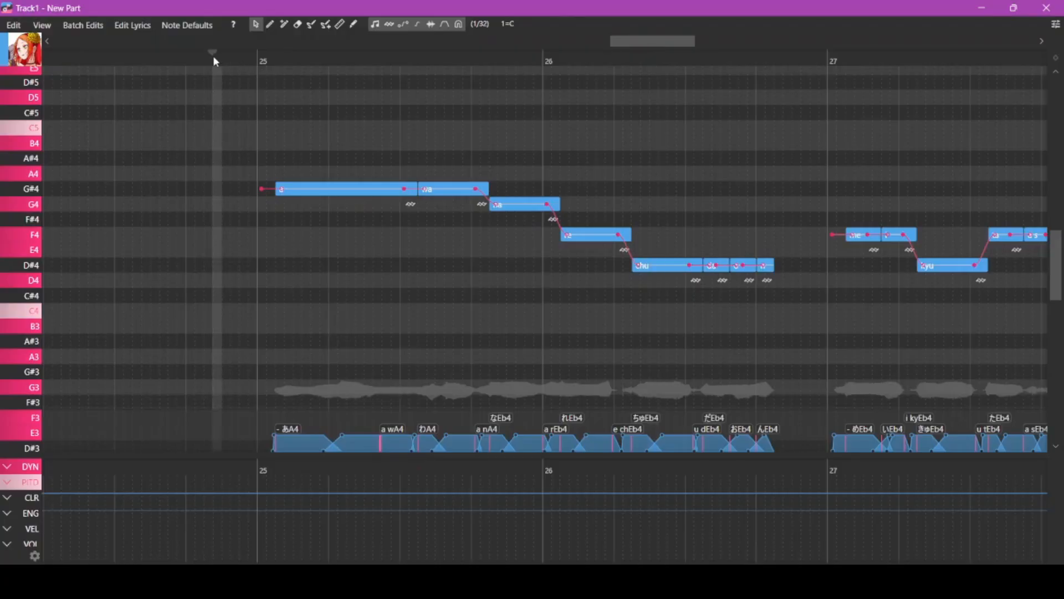
key("space")
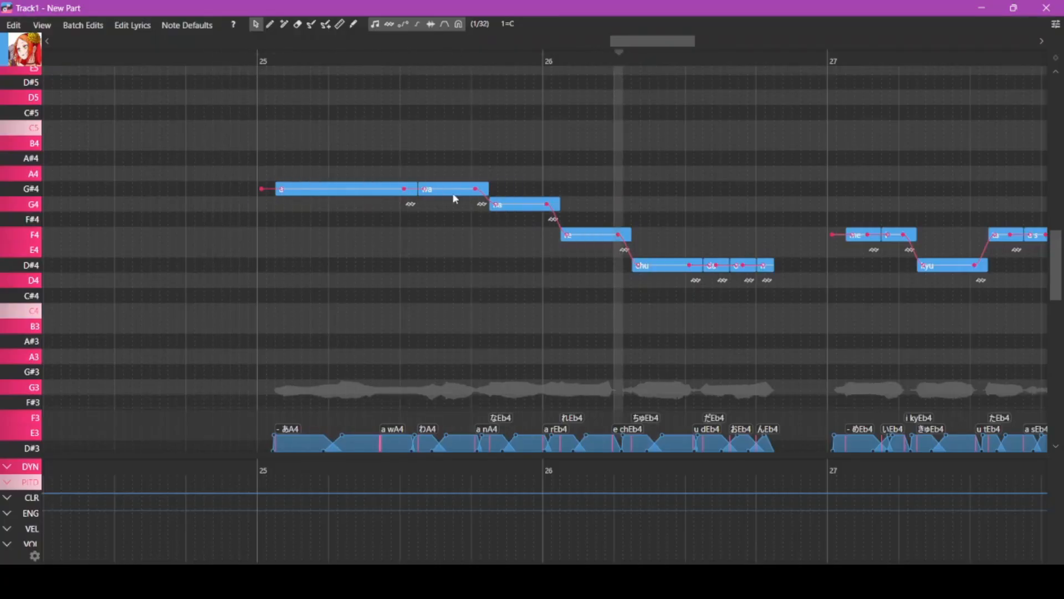
Step: Start the "a r", "e ch" and "u d" phonemes of the first phrase earlier and play the phrase back
left_click(239, 58)
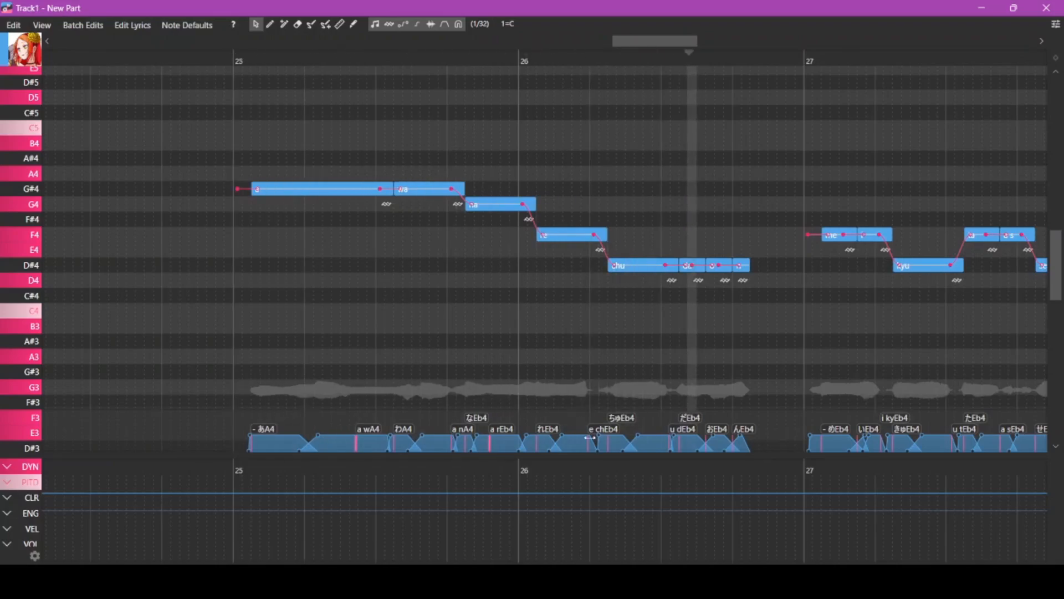
left_click_drag(587, 443, 561, 443)
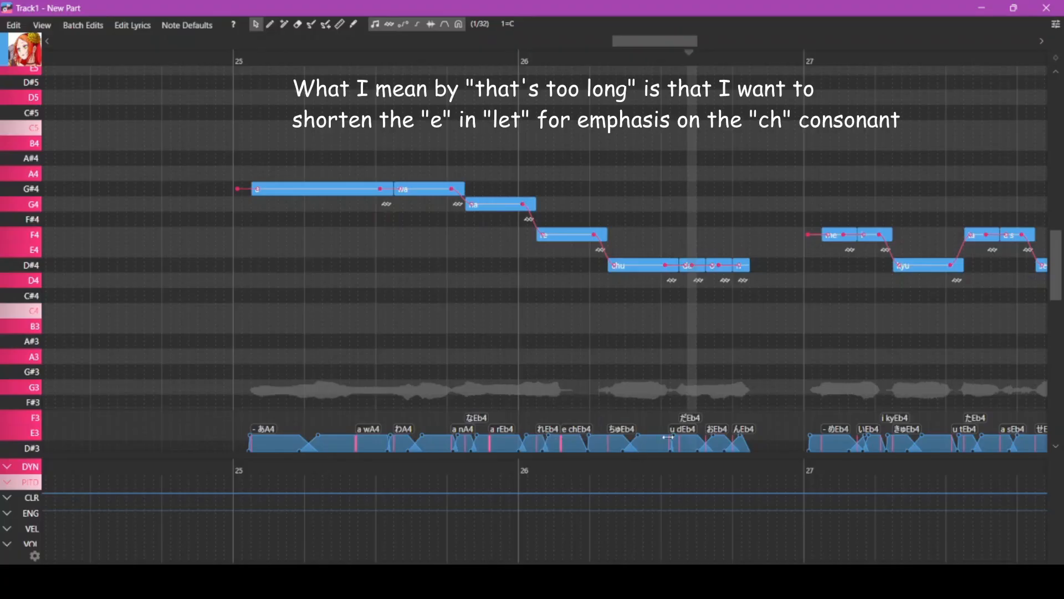
left_click_drag(669, 440, 644, 440)
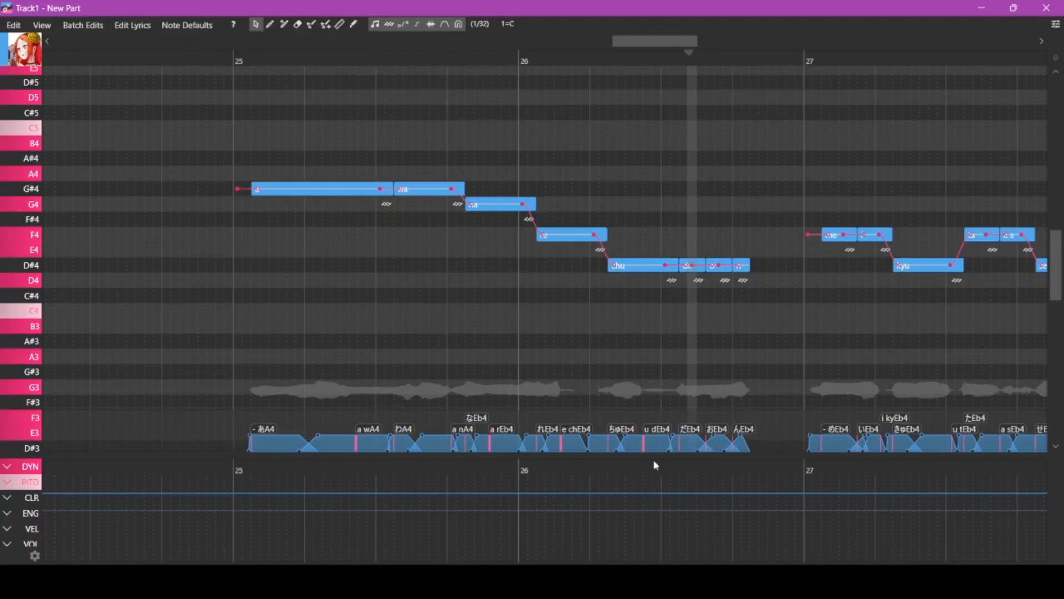
left_click(216, 63)
key("space")
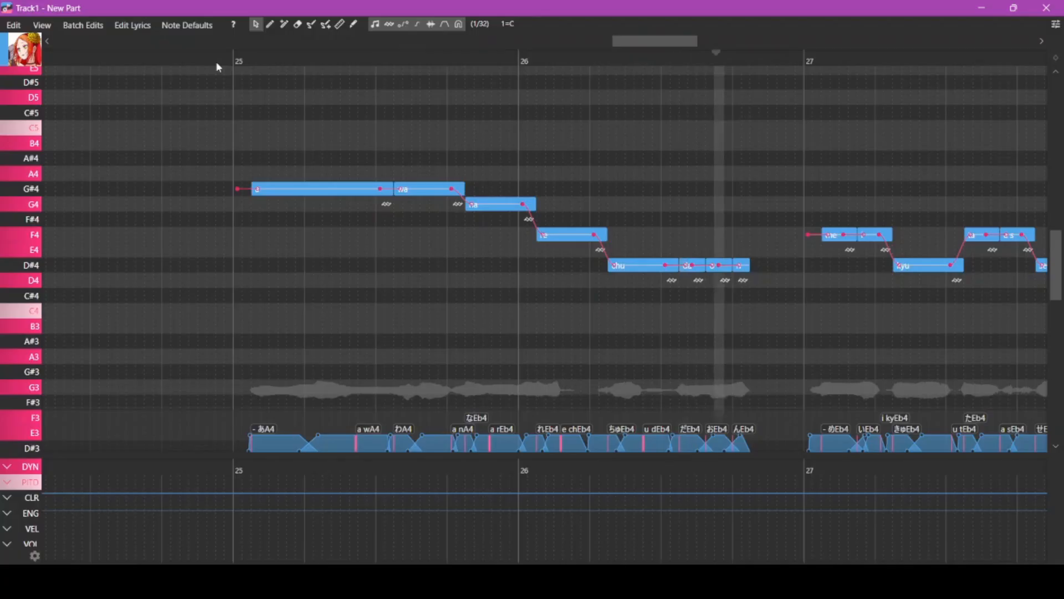
key("space")
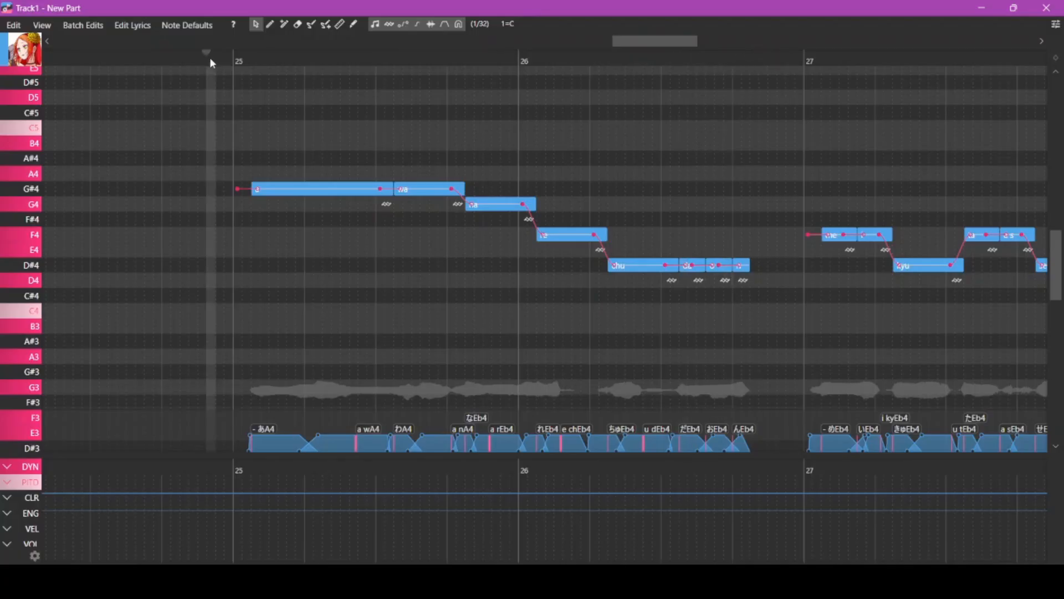
Step: Shift the "o" and "n" notes before bar 27 slightly later and lengthen the "da" note to meet them
scroll(662, 181, "up", 2)
left_click_drag(625, 214, 706, 316)
left_click_drag(625, 269, 672, 269)
left_click_drag(607, 267, 636, 269)
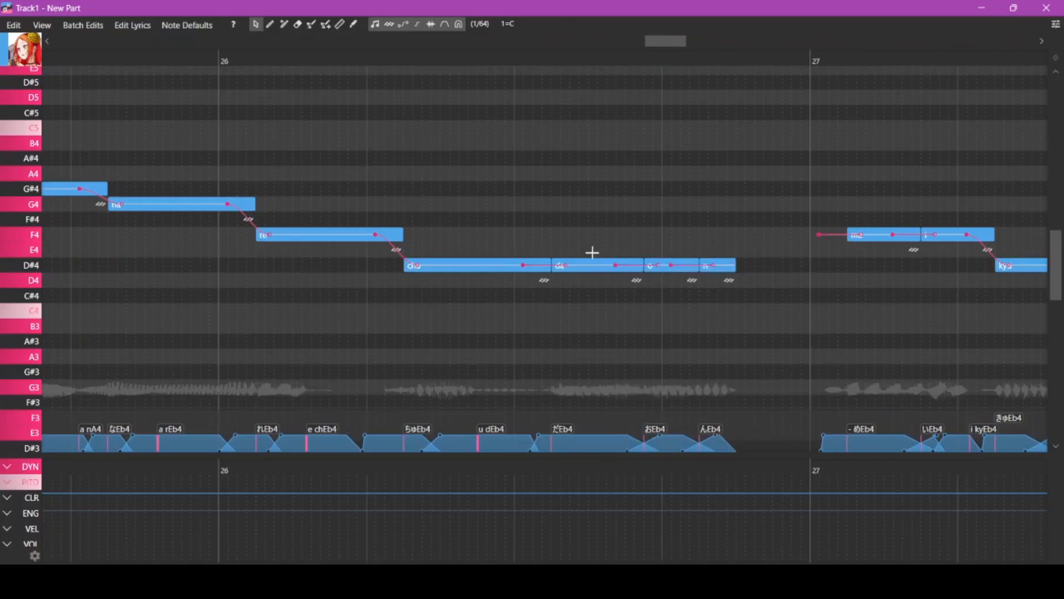
Step: Play back the retimed first phrase from bar 25 up to bar 27
scroll(545, 264, "left", 5)
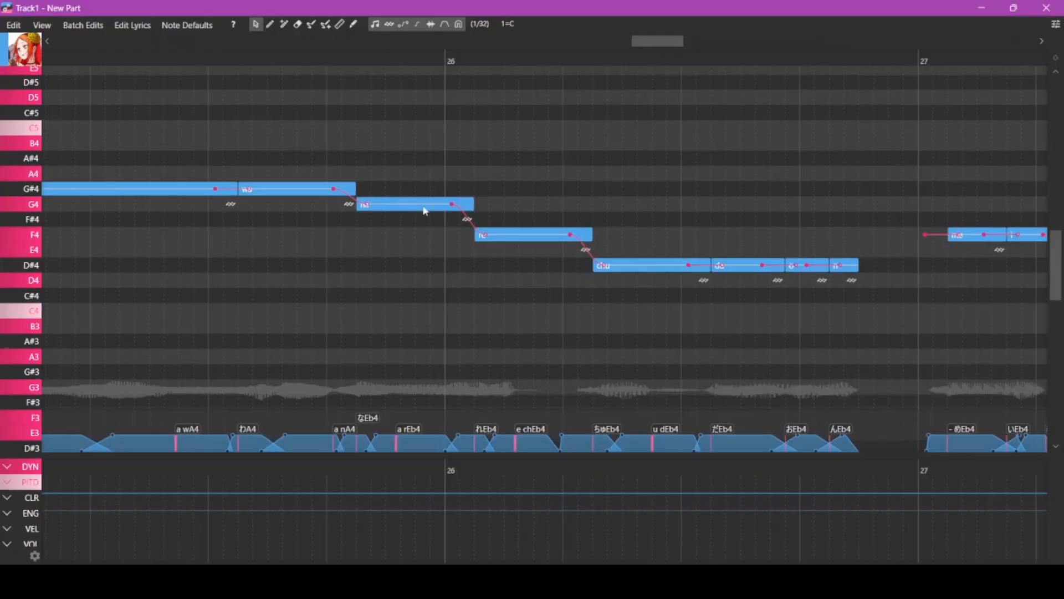
scroll(426, 210, "down", 3)
scroll(305, 154, "up", 3)
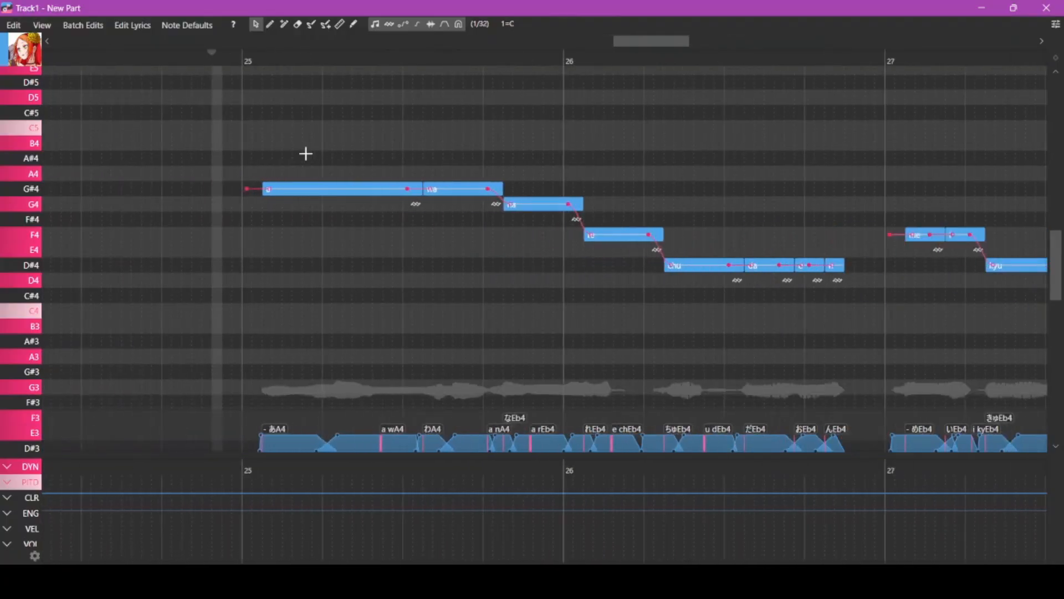
scroll(305, 152, "right", 2)
left_click(114, 65)
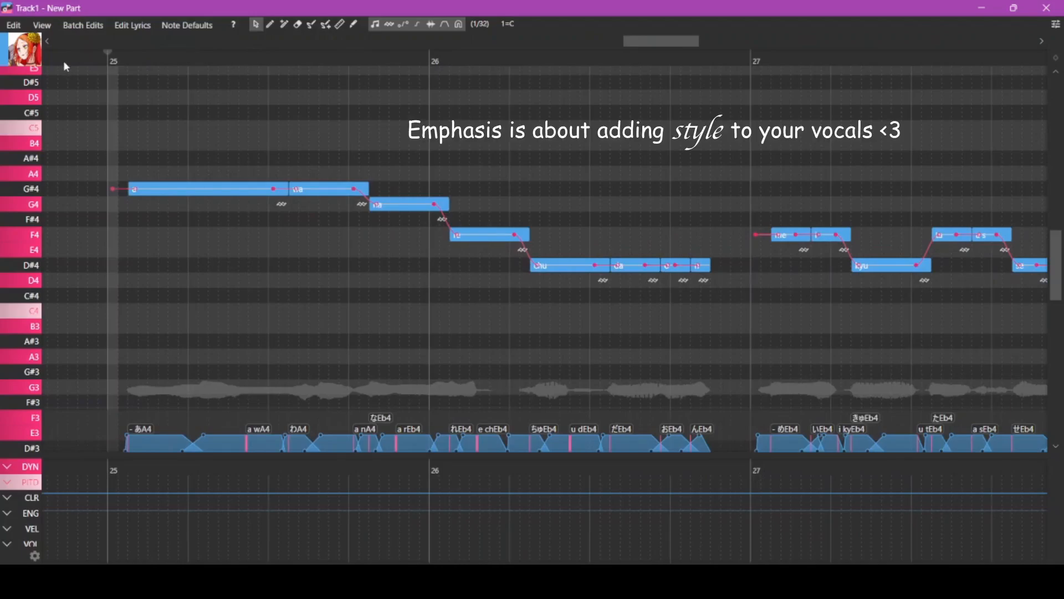
scroll(133, 165, "down", 3)
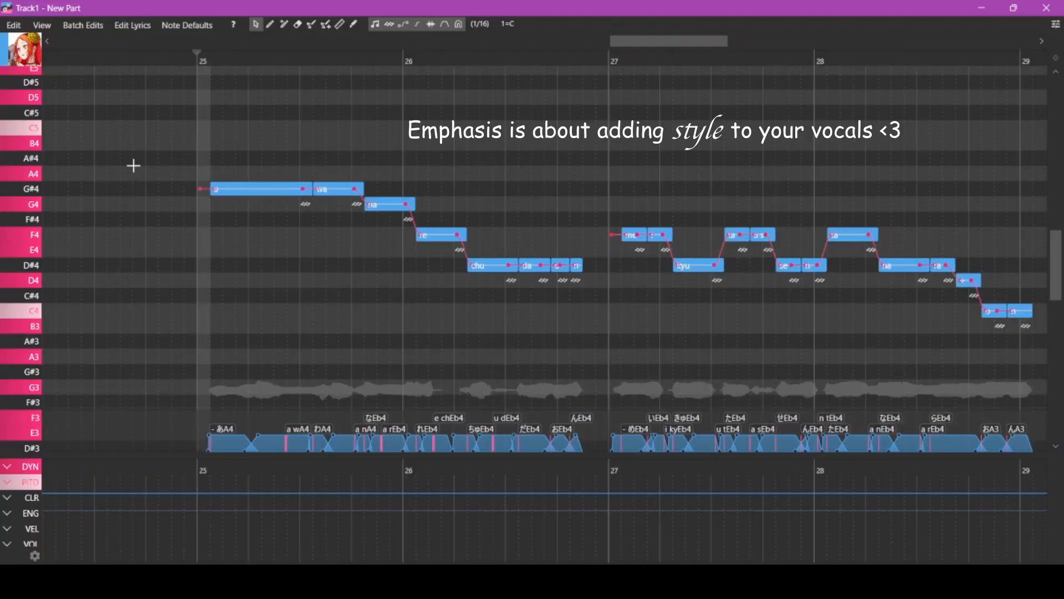
left_click(175, 58)
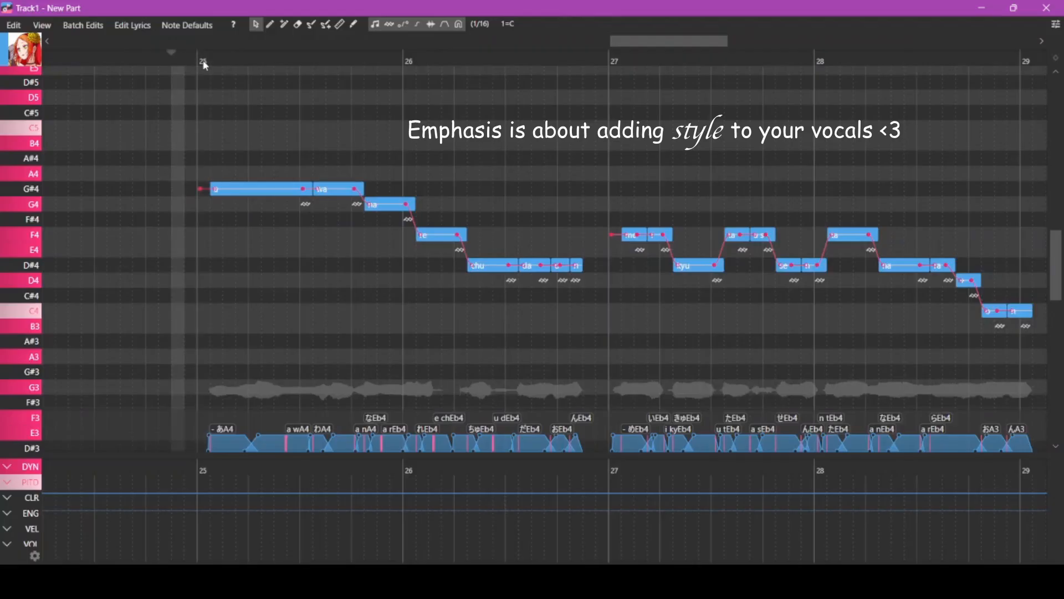
left_click(203, 63)
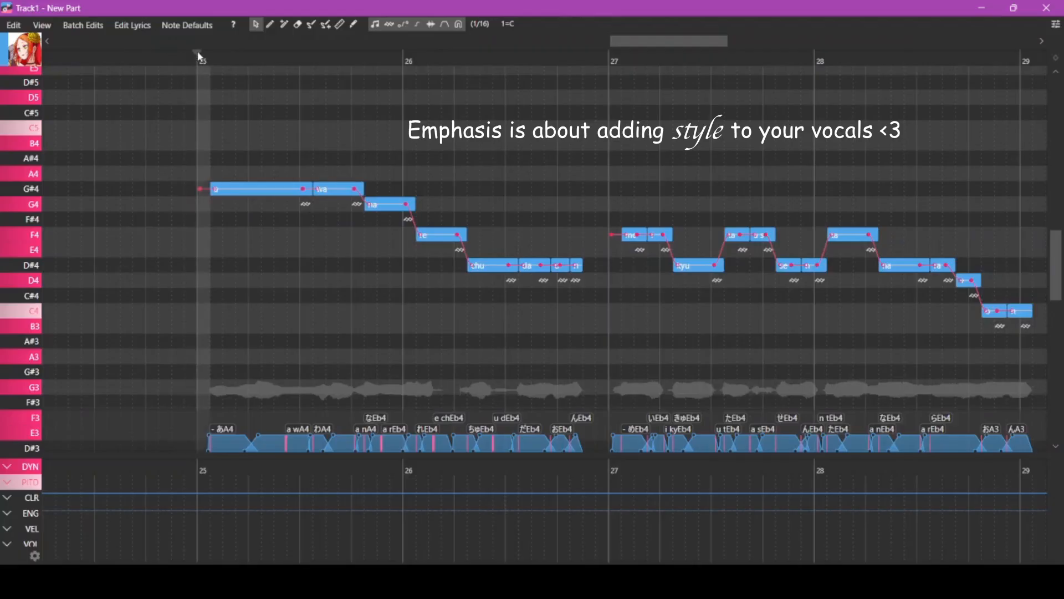
key("space")
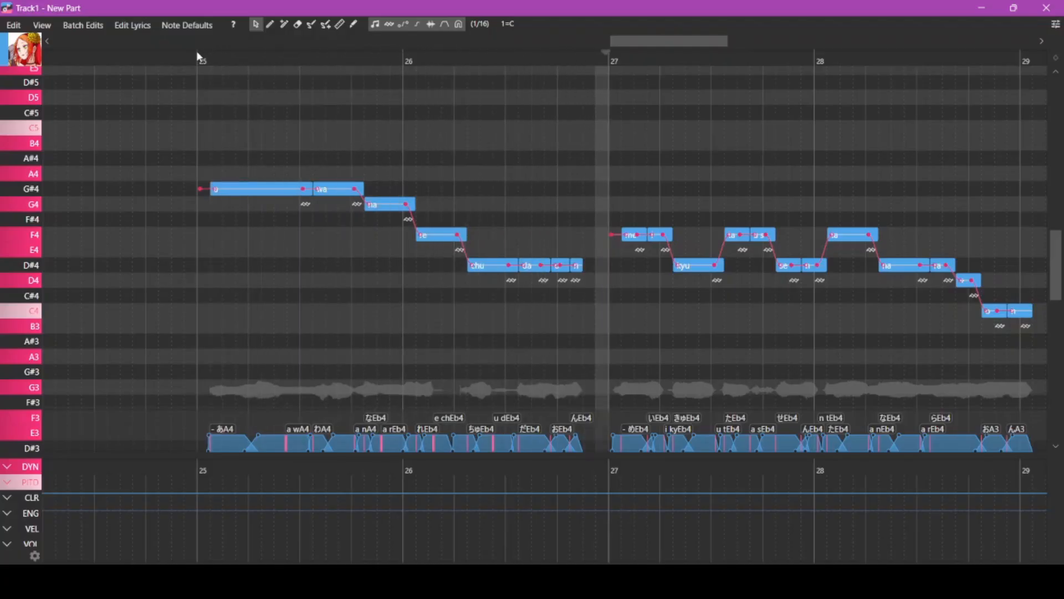
Step: Play back from bar 27 and start the い, "i ky" and "u t" phonemes around the "kyu" note earlier
left_click(196, 51)
scroll(434, 117, "right", 4)
scroll(182, 62, "up", 2)
left_click_drag(181, 62, 193, 60)
left_click(305, 265)
key("space")
key("space")
left_click_drag(232, 445, 222, 444)
left_click_drag(258, 445, 250, 444)
Step: Start the ん and "n t" phonemes of the "se" and "n" notes before bar 28 earlier
mouse_move(332, 444)
left_mouse_down()
mouse_move(312, 444)
mouse_move(351, 441)
mouse_move(340, 441)
left_mouse_up()
scroll(433, 297, "right", 3)
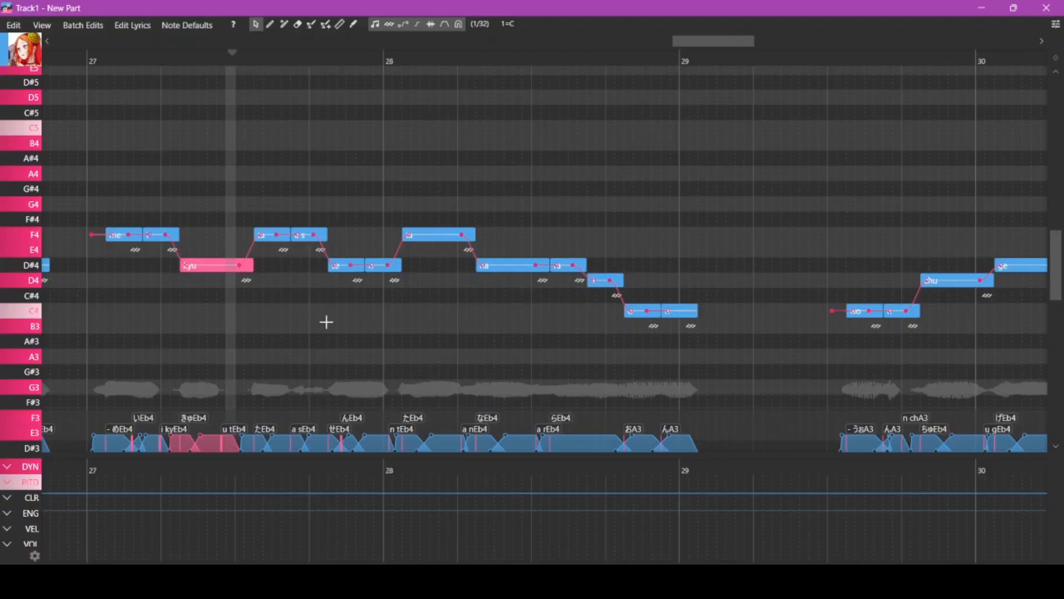
scroll(327, 319, "up", 2)
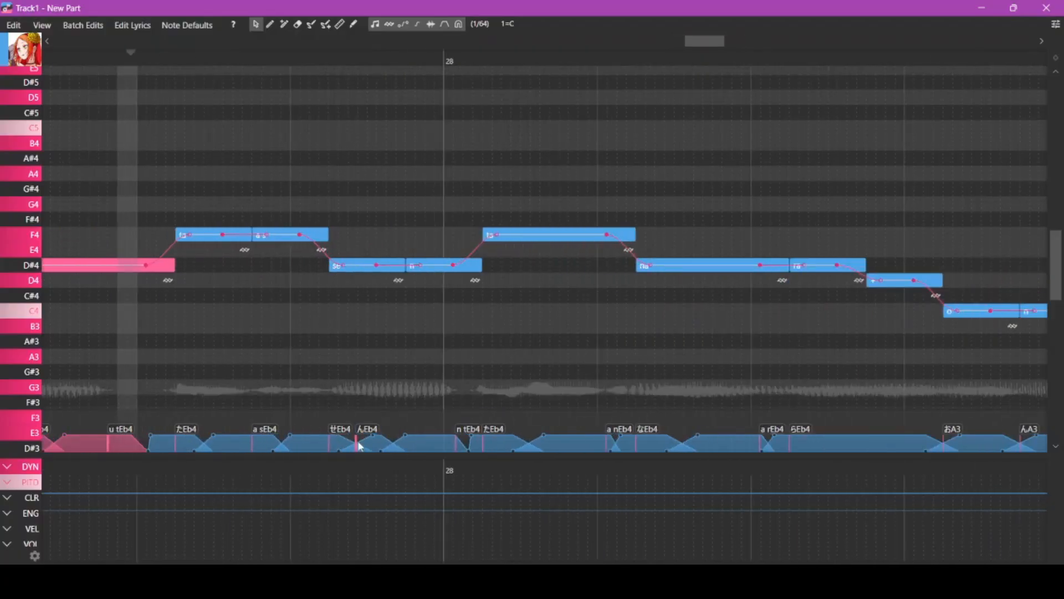
left_click_drag(356, 442, 345, 442)
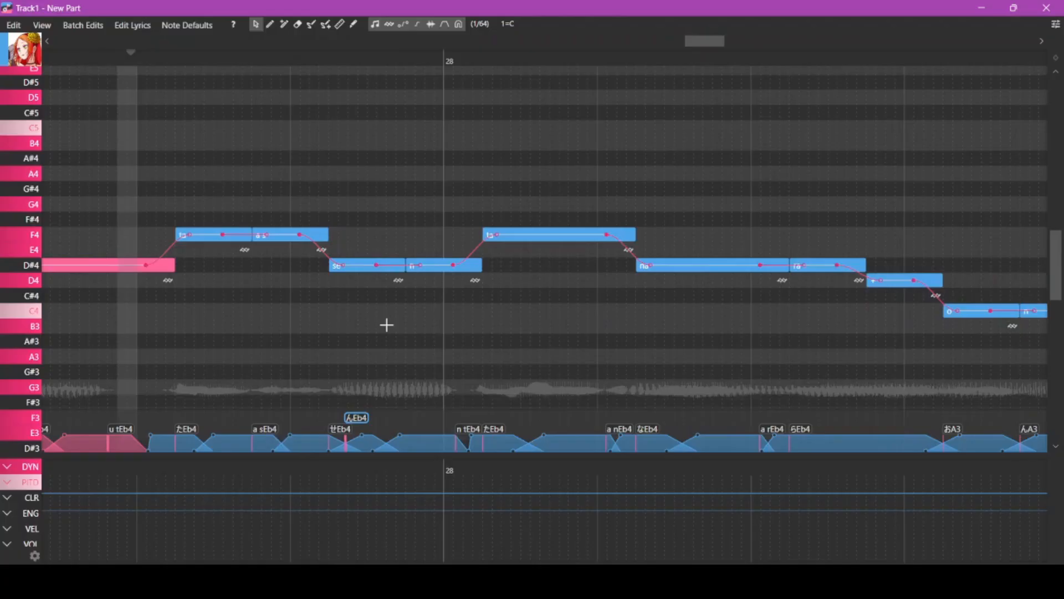
scroll(447, 362, "down", 2)
scroll(446, 362, "down", 2)
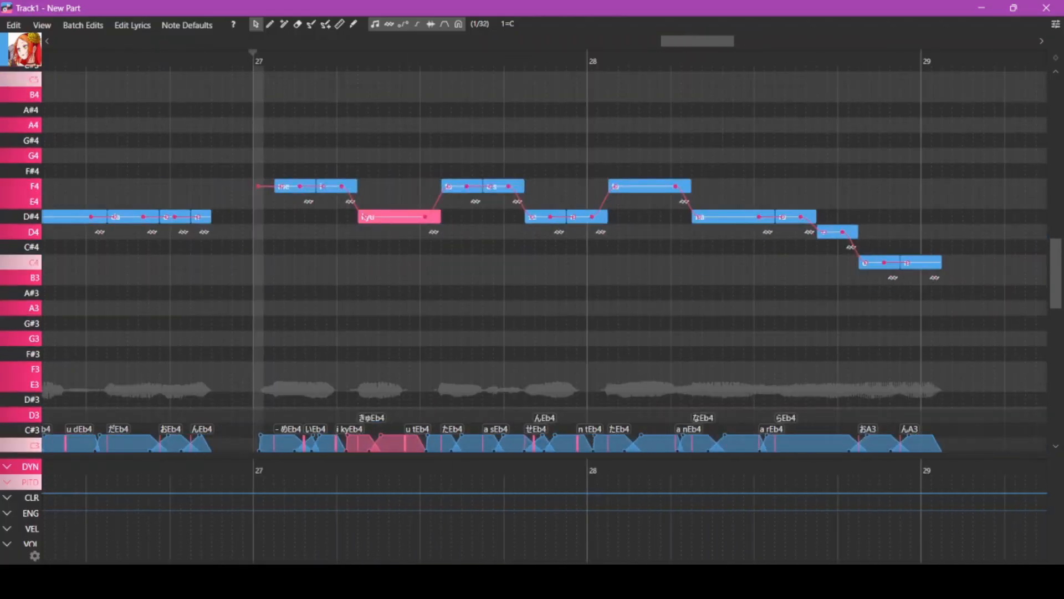
Step: Start the ん, "n ch", "e my", "a d" and "a ny" phonemes earlier in the phrase around bar 30
scroll(546, 397, "down", 3)
scroll(776, 397, "up", 3)
left_click_drag(517, 442, 510, 442)
scroll(510, 443, "right", 4)
left_click_drag(286, 444, 271, 444)
left_click_drag(380, 443, 351, 443)
scroll(516, 431, "right", 1)
mouse_move(469, 443)
left_mouse_down()
mouse_move(445, 443)
mouse_move(468, 442)
left_mouse_up()
Step: Set the lyric of the D#4 note before bar 31 to "da" and start the "u g" phoneme near bar 30 earlier
left_click(538, 217)
type("da")
scroll(468, 442, "left", 2)
scroll(100, 59, "down", 3)
left_click(95, 59)
scroll(144, 59, "up", 5)
left_click_drag(386, 442, 384, 443)
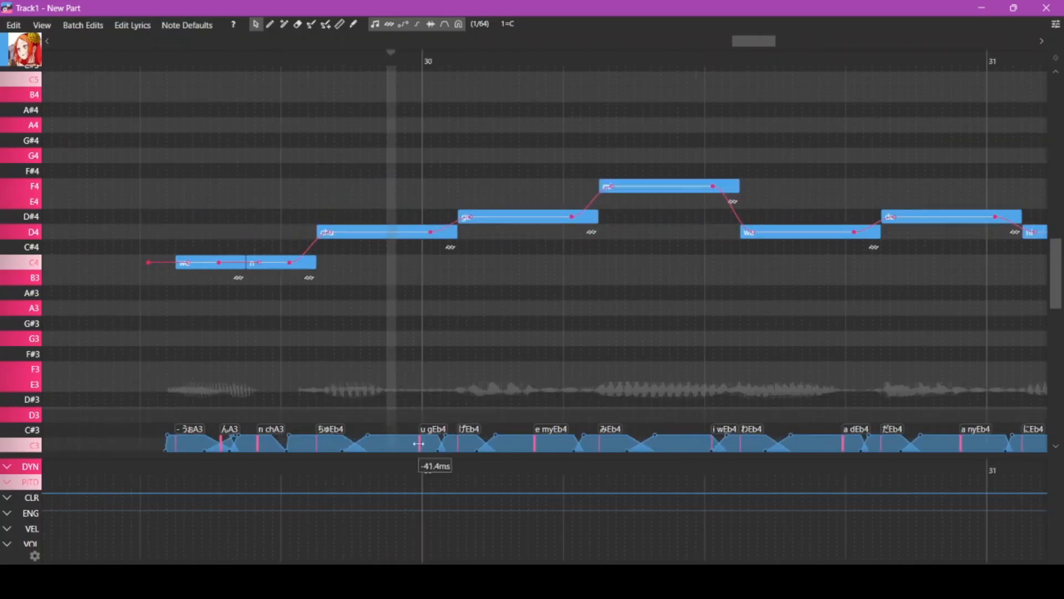
Step: Play back the phrase around bar 30 and check the following section from just before bar 33
left_click(233, 59)
key("space")
scroll(222, 114, "down", 4)
scroll(95, 58, "down", 4)
left_click(92, 59)
key("space")
scroll(335, 180, "up", 3)
scroll(371, 292, "up", 2)
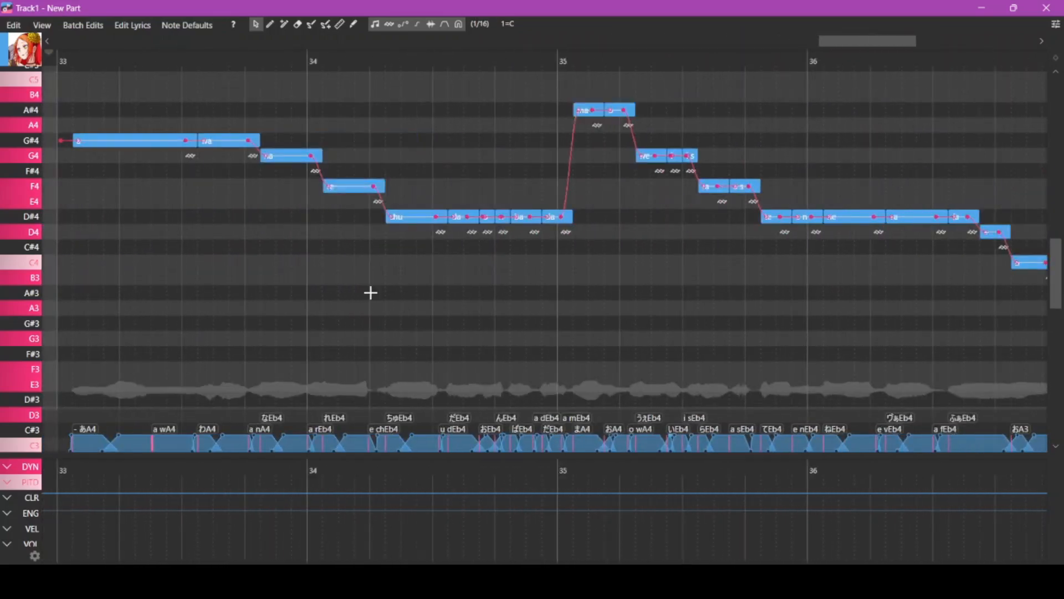
scroll(603, 344, "down", 4)
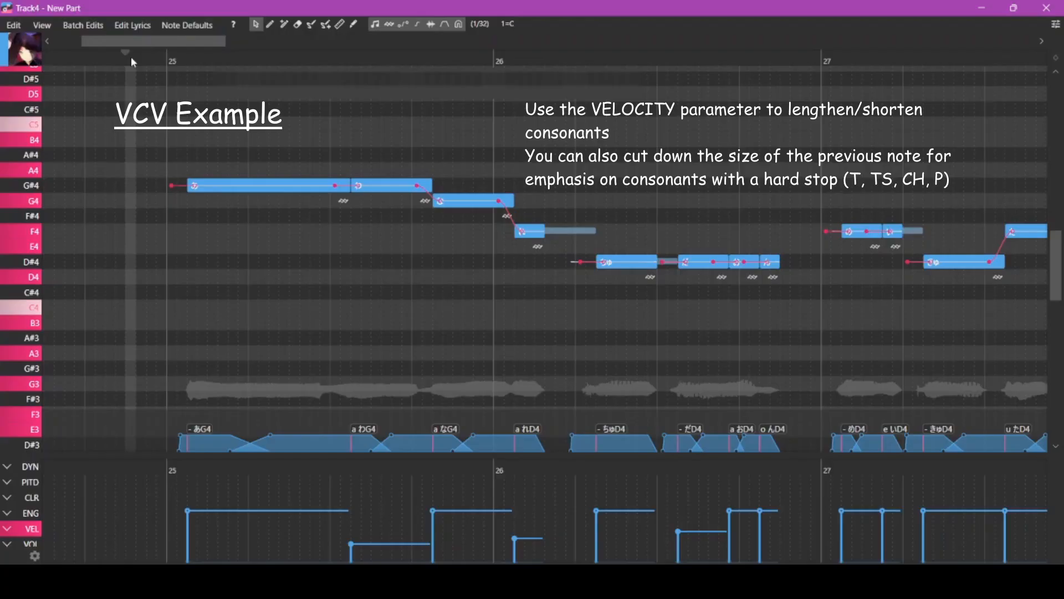
Step: Play back the Track4 VCV example from just before bar 25 and switch to the main OpenUtau window
key("space")
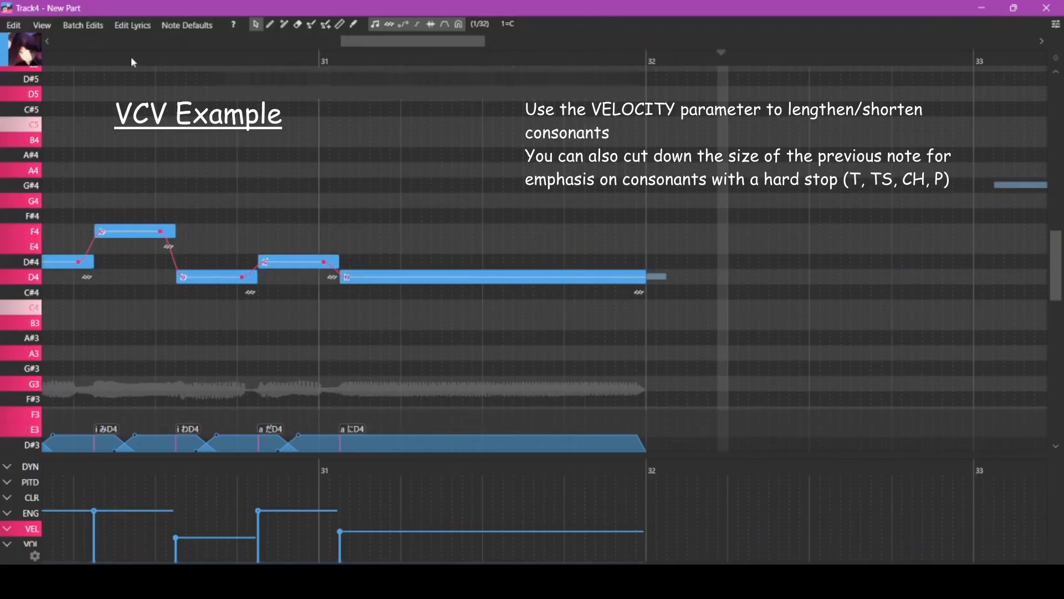
scroll(284, 194, "down", 3)
scroll(284, 194, "left", 1)
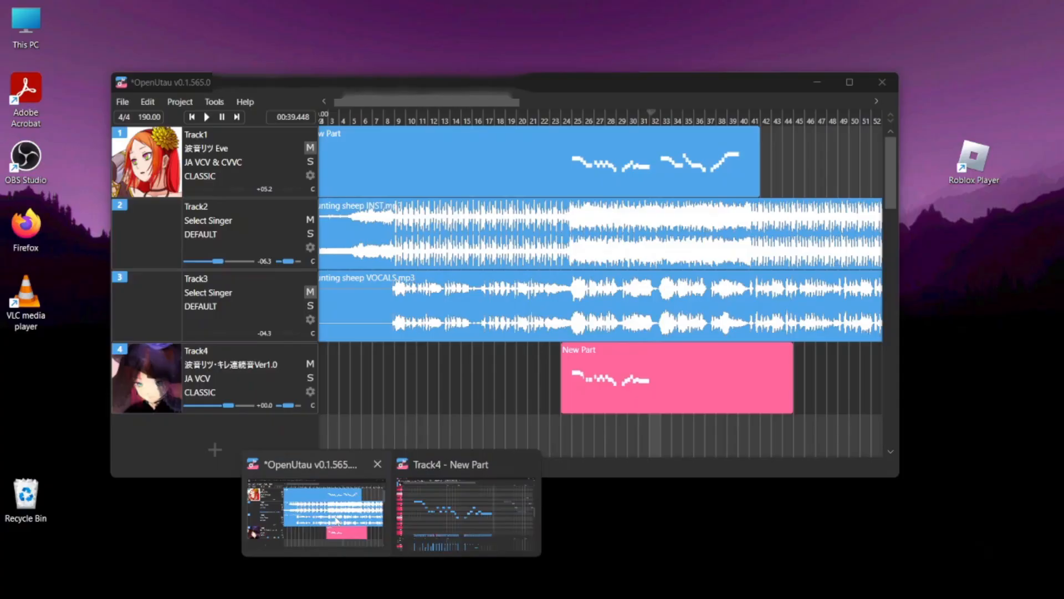
left_click(318, 510)
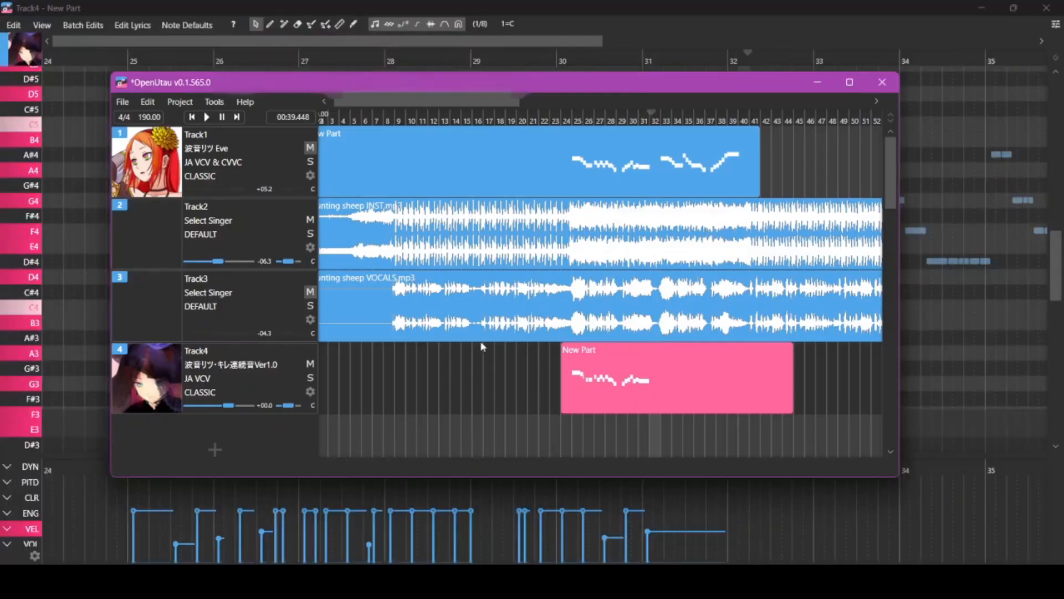